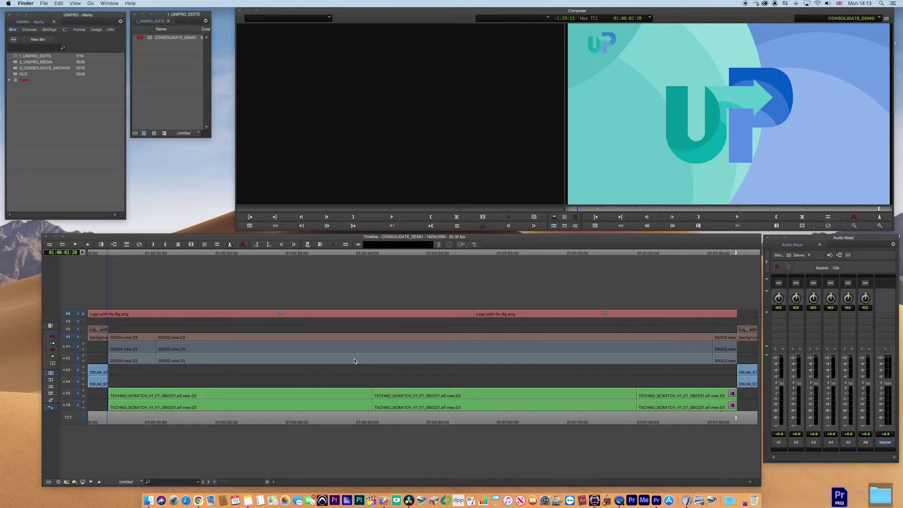
- In the 1_UNIPRO_EDITS bin, rename sequence CONSOLIDATE_DEMO to AAF_TO_XML_DEMO
click(111, 425)
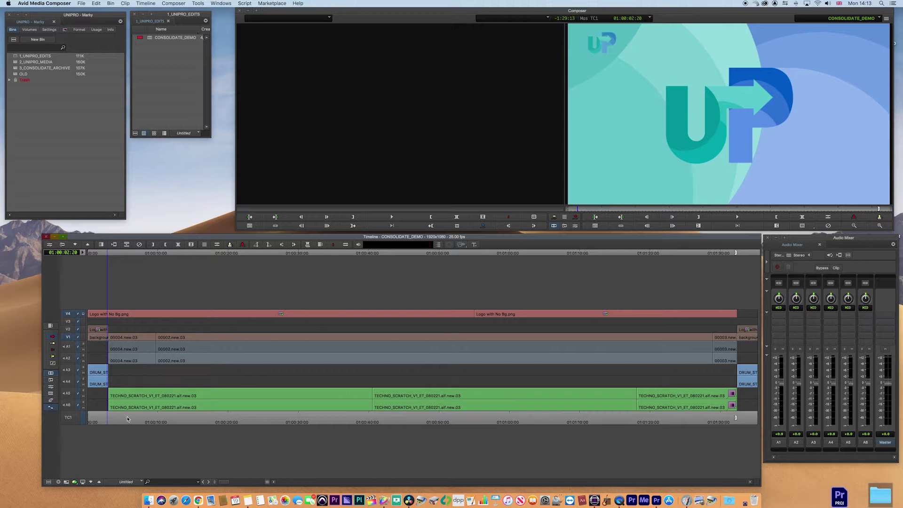
click(296, 426)
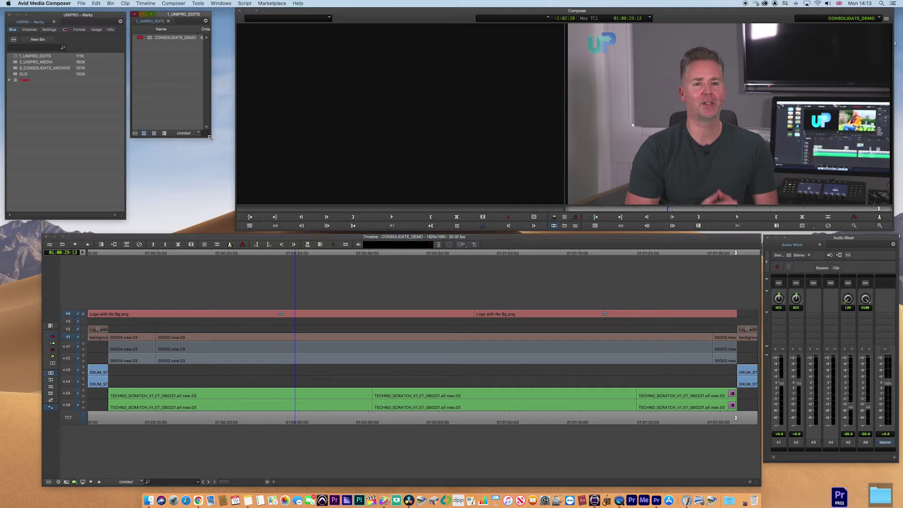
drag(210, 136, 231, 150)
click(182, 38)
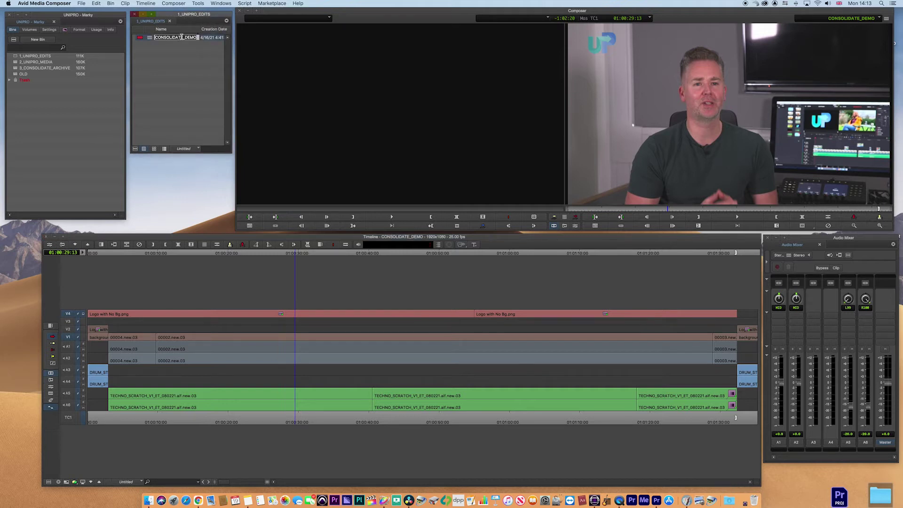
key(BackSpace)
key(BackSpace)
key(BackSpace)
key(BackSpace)
key(BackSpace)
key(BackSpace)
key(BackSpace)
key(BackSpace)
key(BackSpace)
key(BackSpace)
key(BackSpace)
text(AAF_TO_XML)
key(Return)
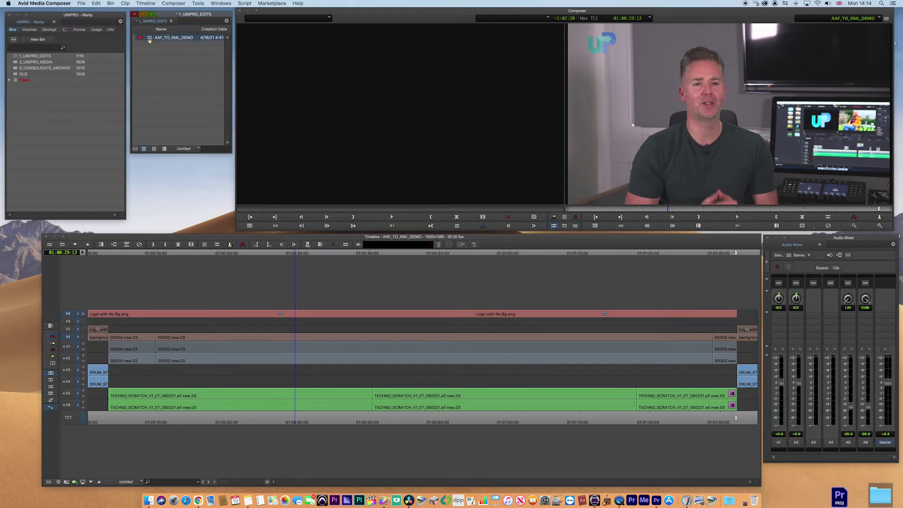
- Start an Output > Export to File of the sequence, browsing into the UNIPRO folder
right_click(148, 40)
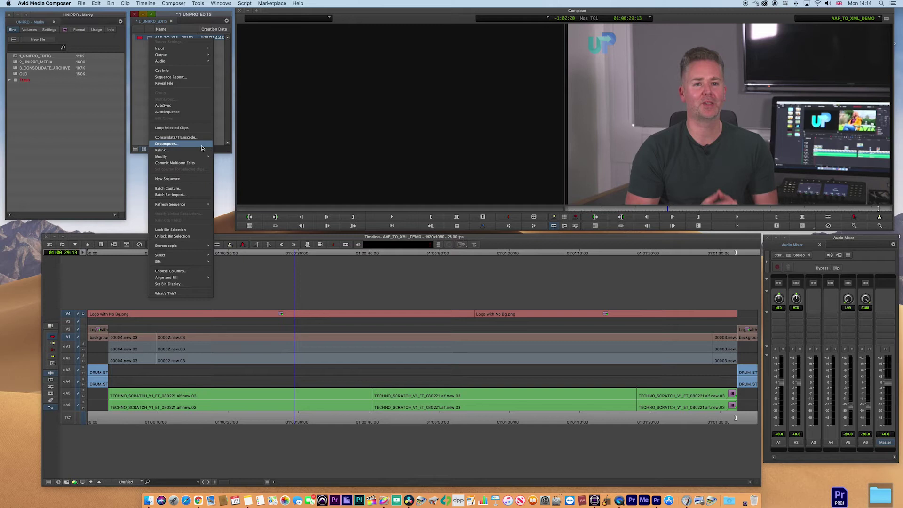
mouse_move(192, 56)
click(228, 55)
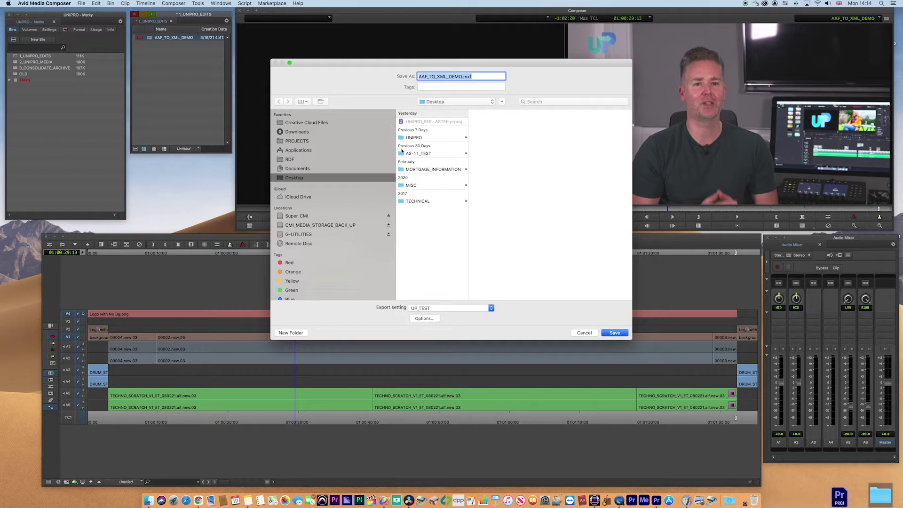
click(426, 139)
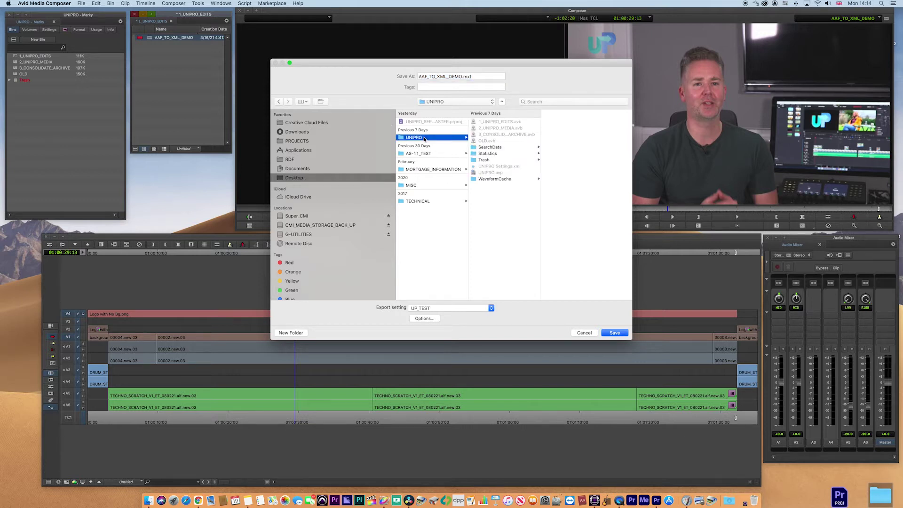
- Create a new Desktop folder named AAF_TO_XML as the export destination
click(291, 333)
text(AAF_TO)
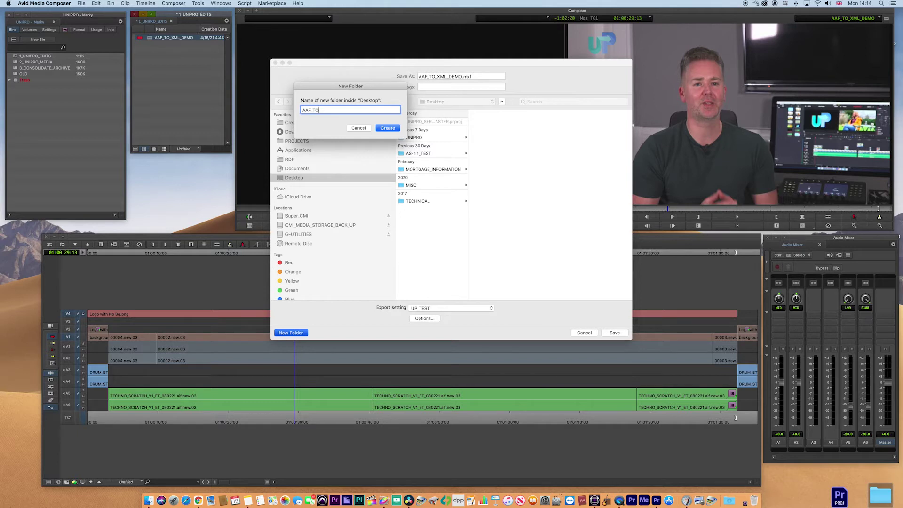
text(_XML)
key(Return)
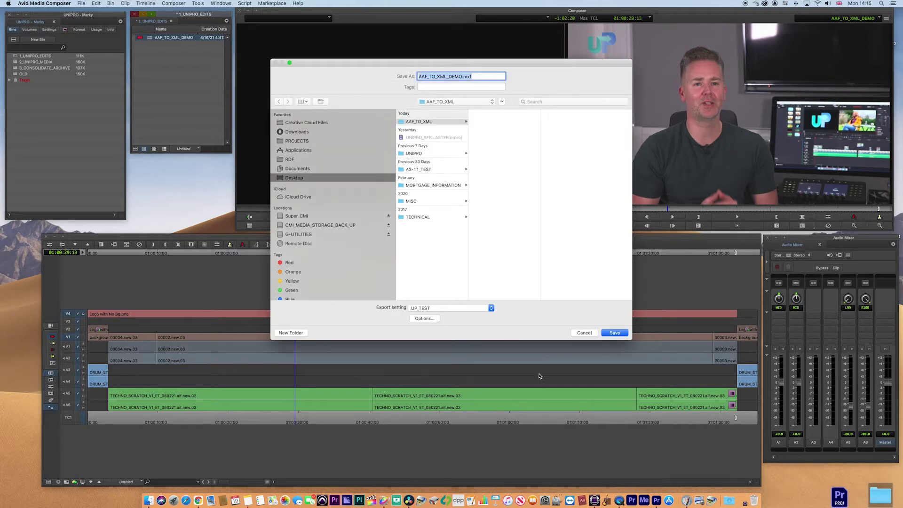
- Export as AAF with all video, data and audio tracks linked to media, saving AAF_TO_XML_DEMO.aaf
click(427, 319)
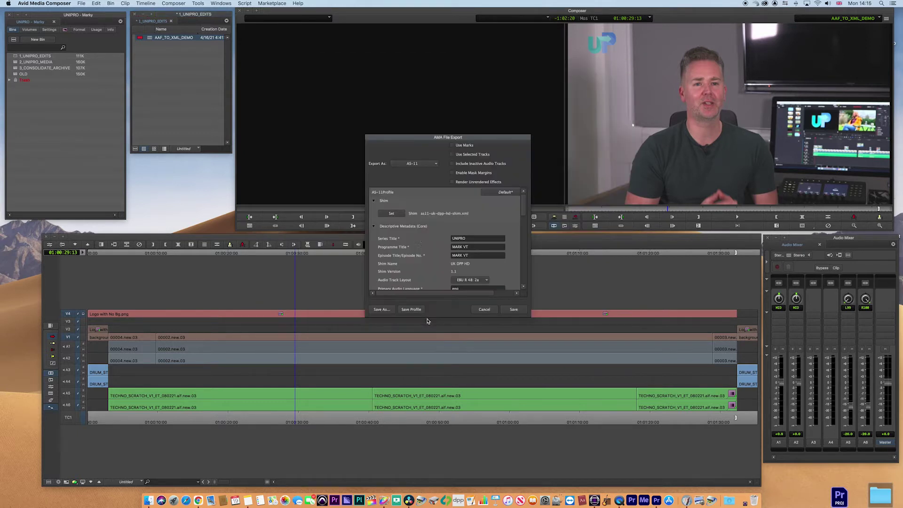
click(434, 162)
click(419, 171)
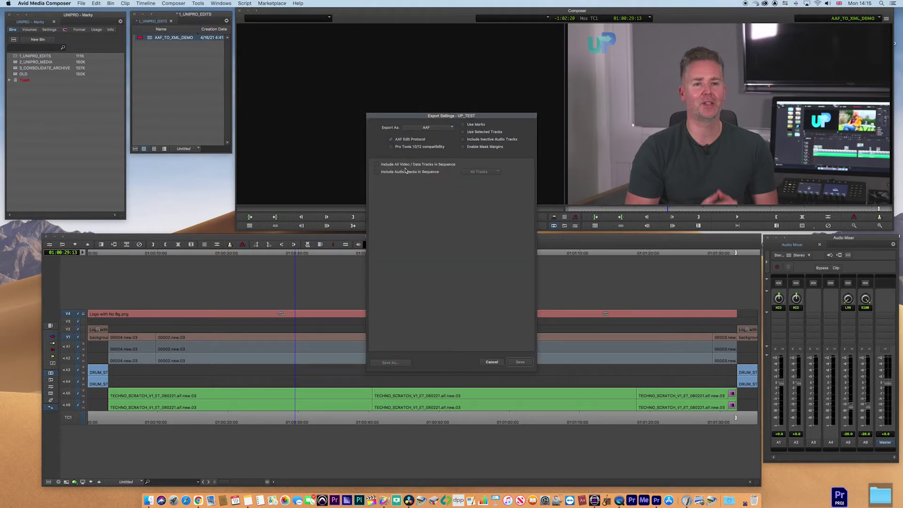
click(377, 166)
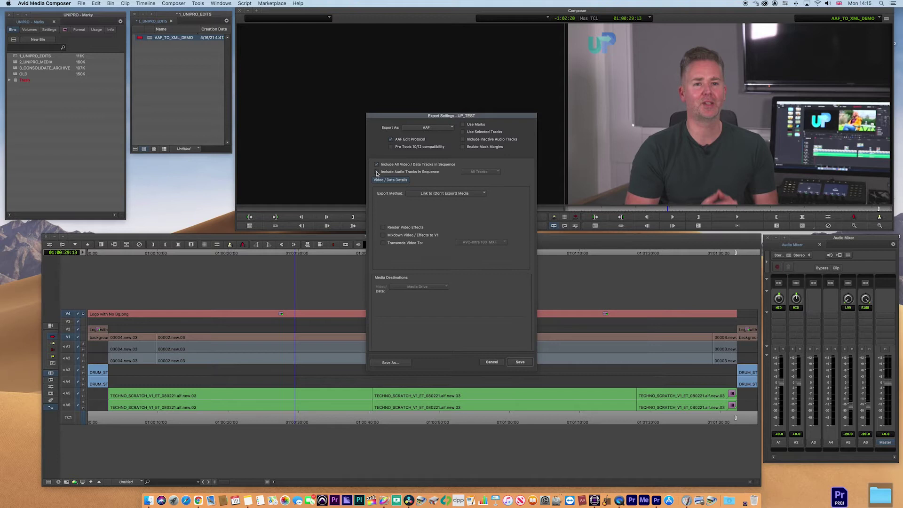
click(377, 172)
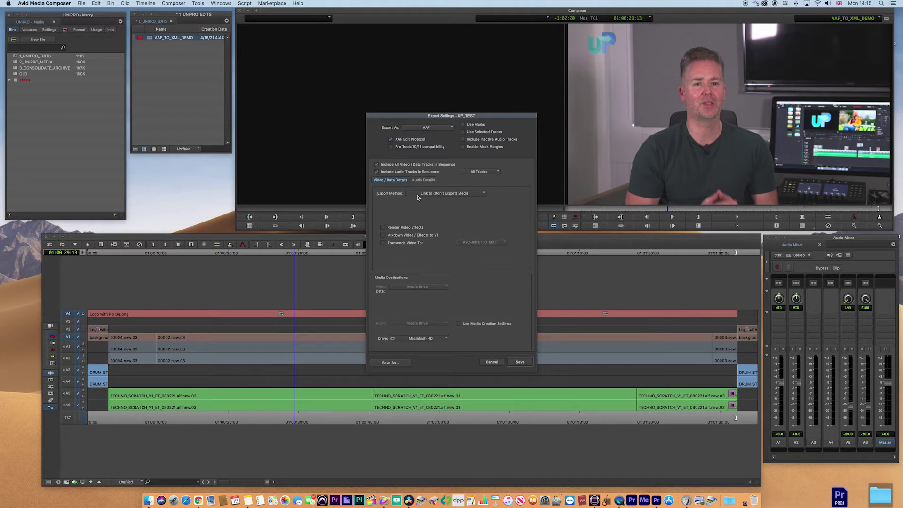
click(457, 195)
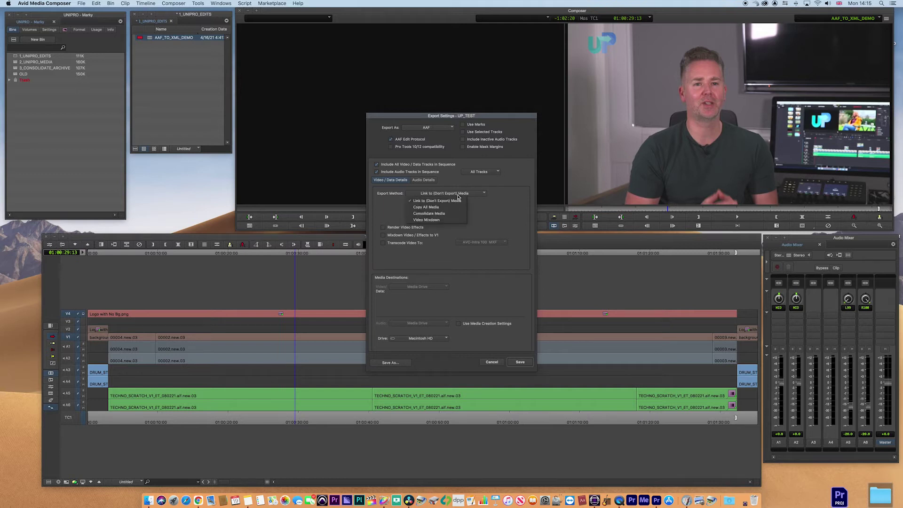
click(490, 208)
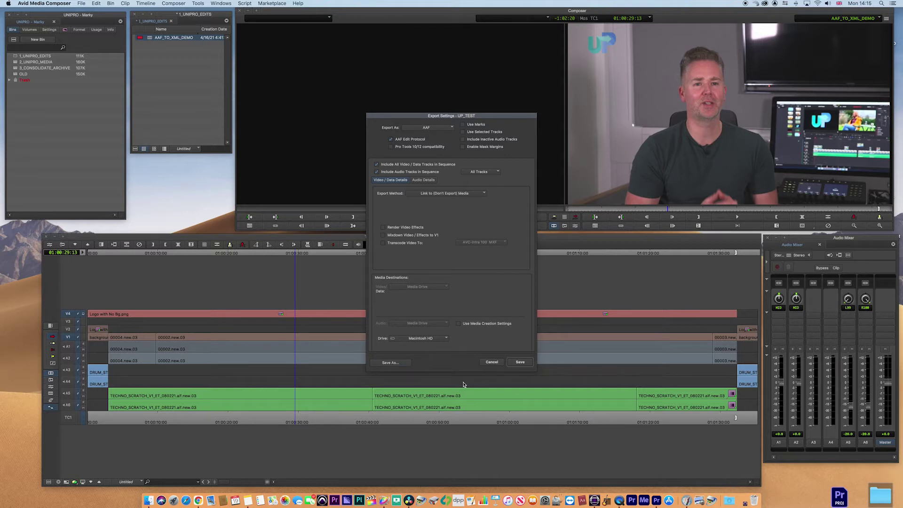
click(520, 362)
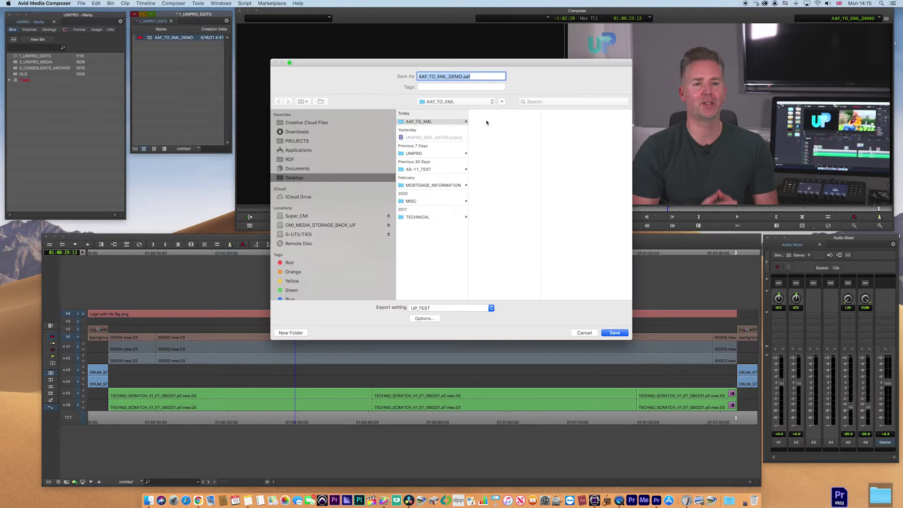
click(615, 333)
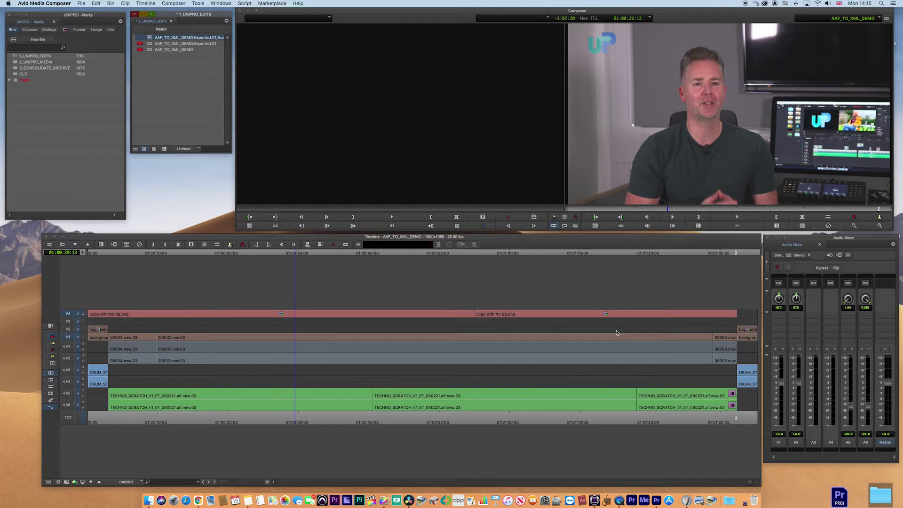
key(super+q)
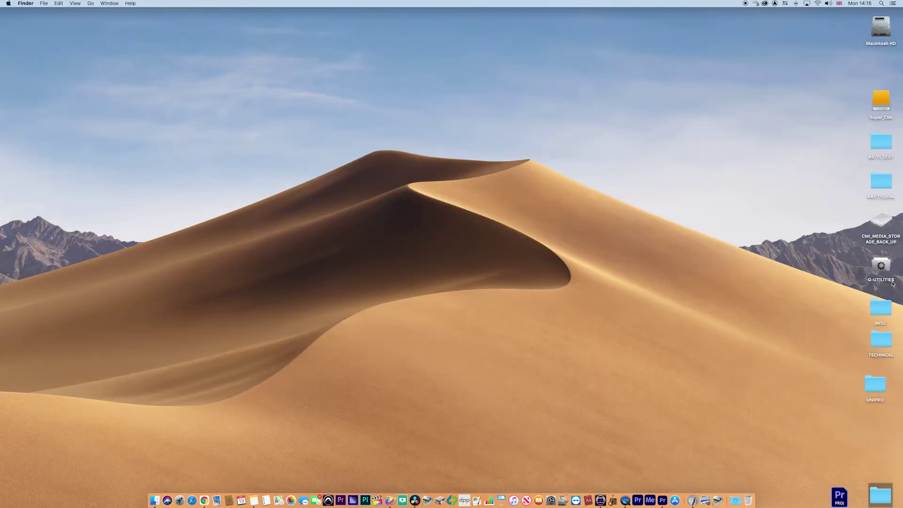
double_click(880, 188)
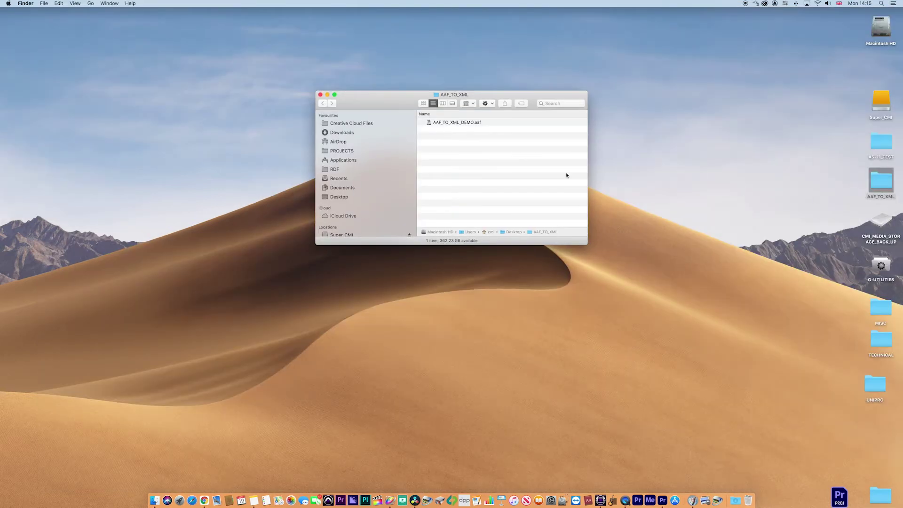
click(429, 123)
drag(588, 244, 742, 223)
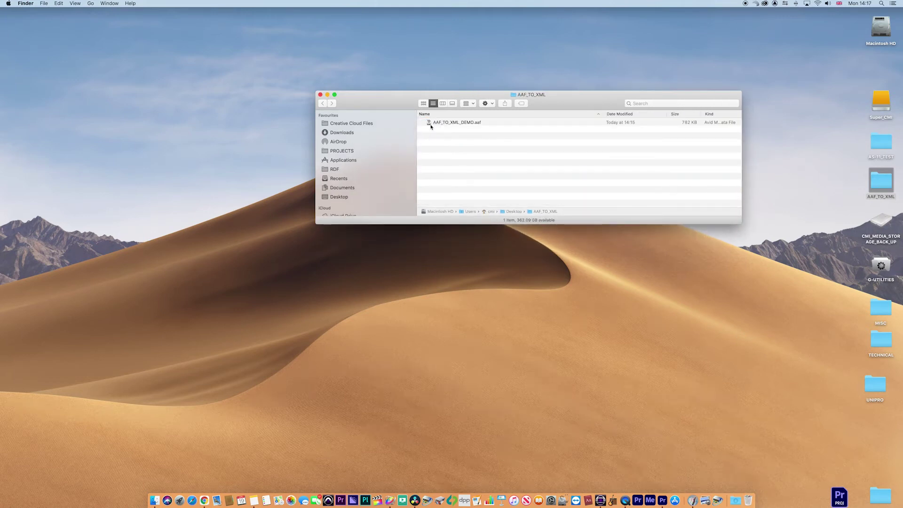
click(429, 123)
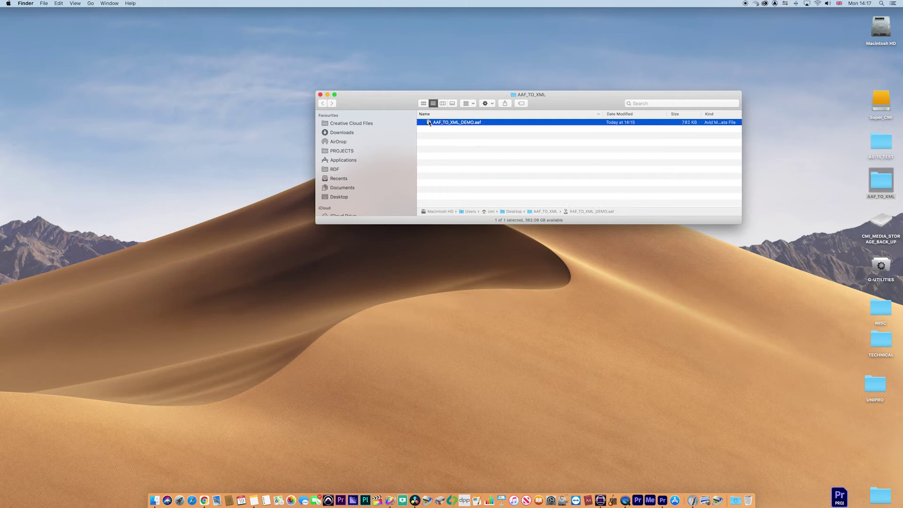
click(321, 95)
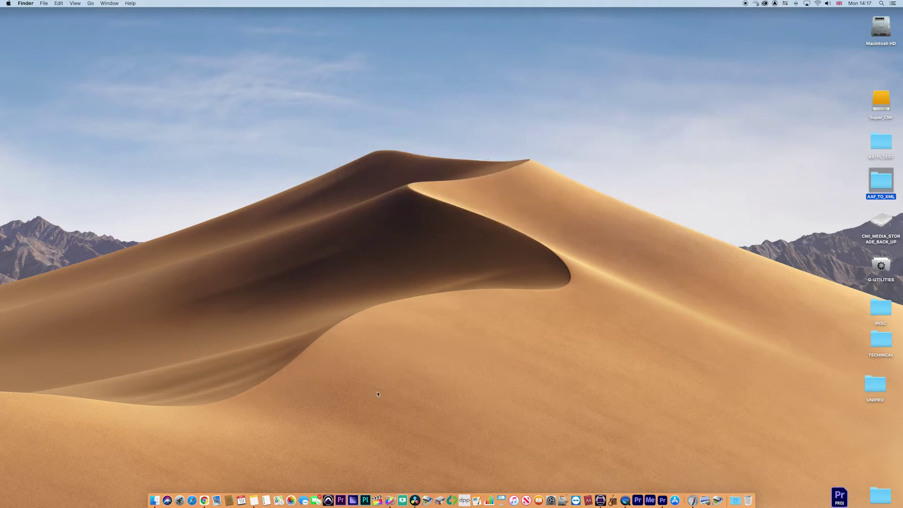
- In DaVinci Resolve, add a bin named AAF_TO_XML under Master and open it
click(415, 500)
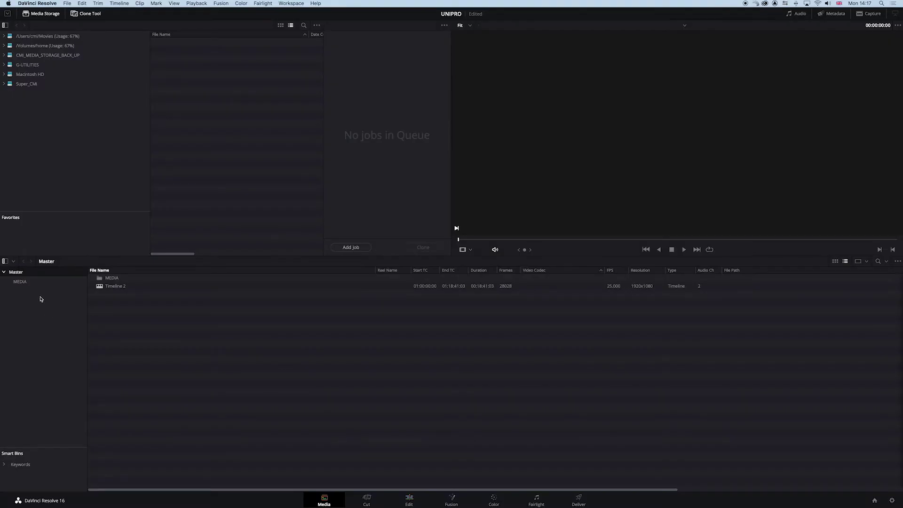
right_click(14, 276)
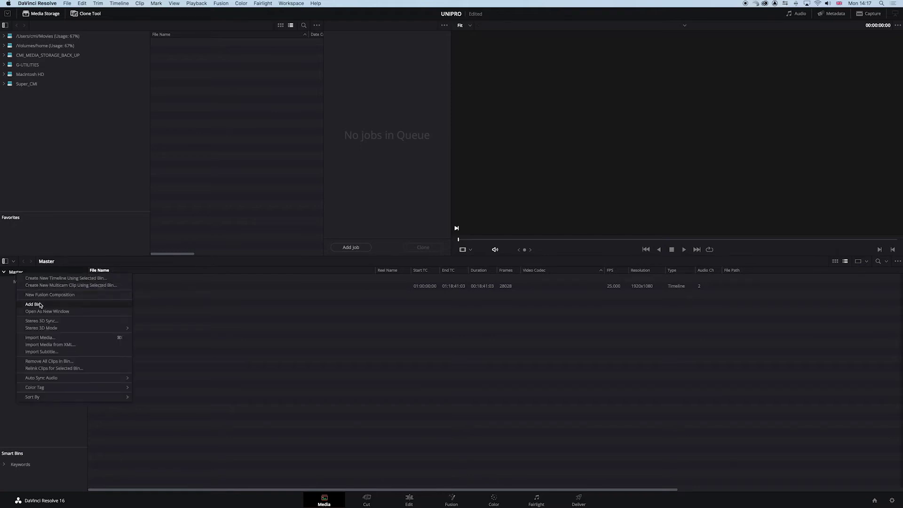
click(39, 305)
text(AAF)
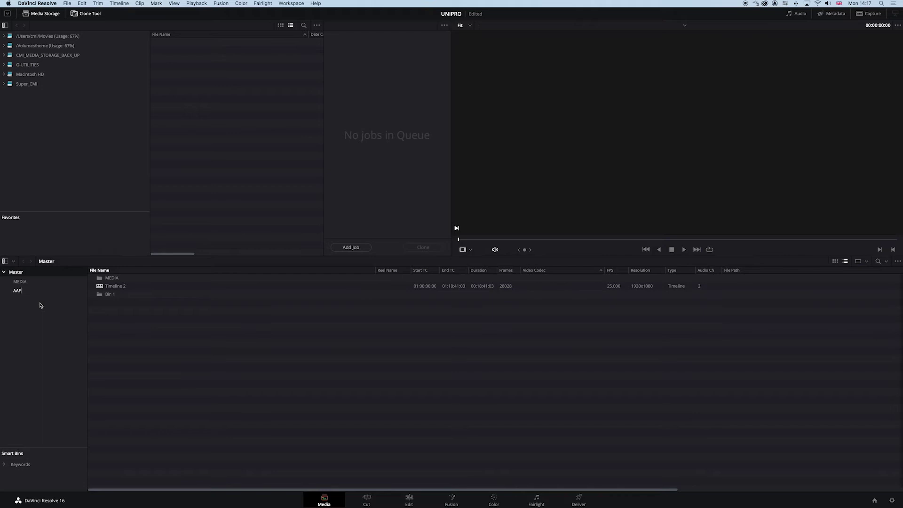
text(_TO_XML)
key(Return)
click(23, 293)
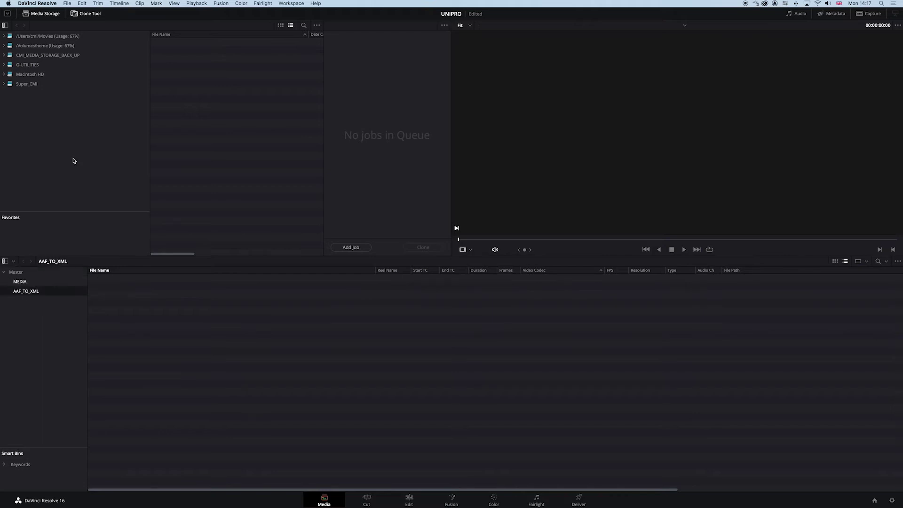
- Choose File > Import Timeline > Import AAF, EDL, XML
click(67, 3)
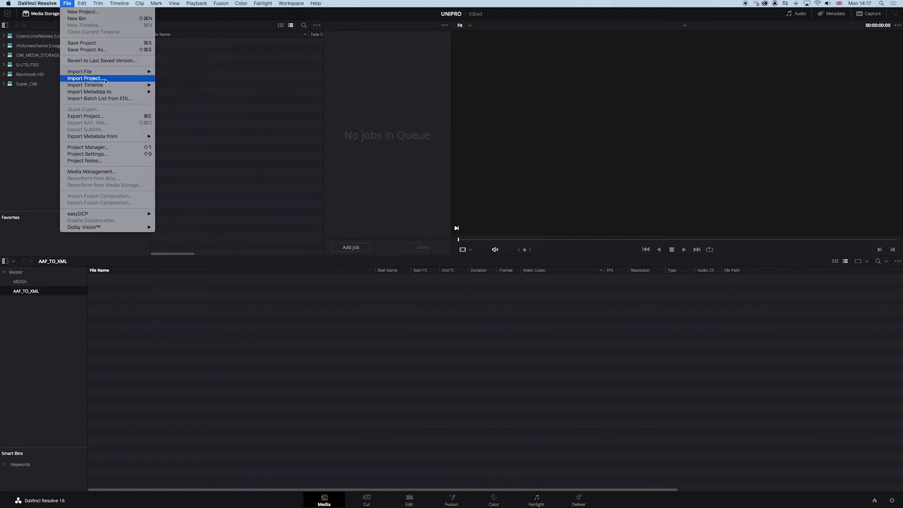
mouse_move(108, 85)
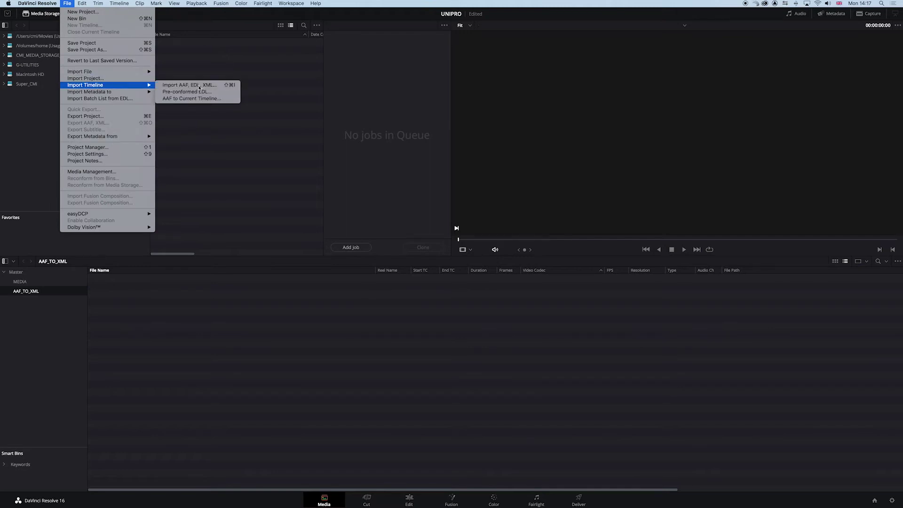
click(199, 85)
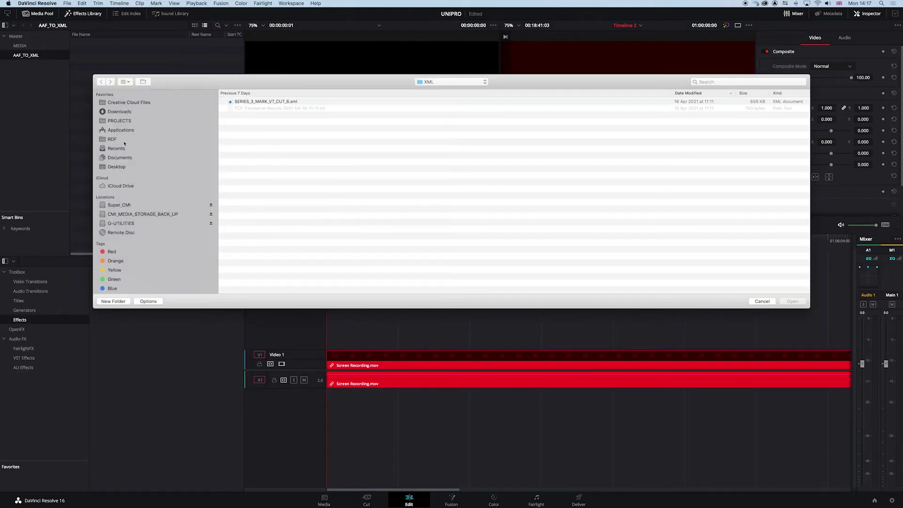
- Import Desktop/AAF_TO_XML/AAF_TO_XML_DEMO.aaf with default settings, skipping the missing-clip search
click(120, 167)
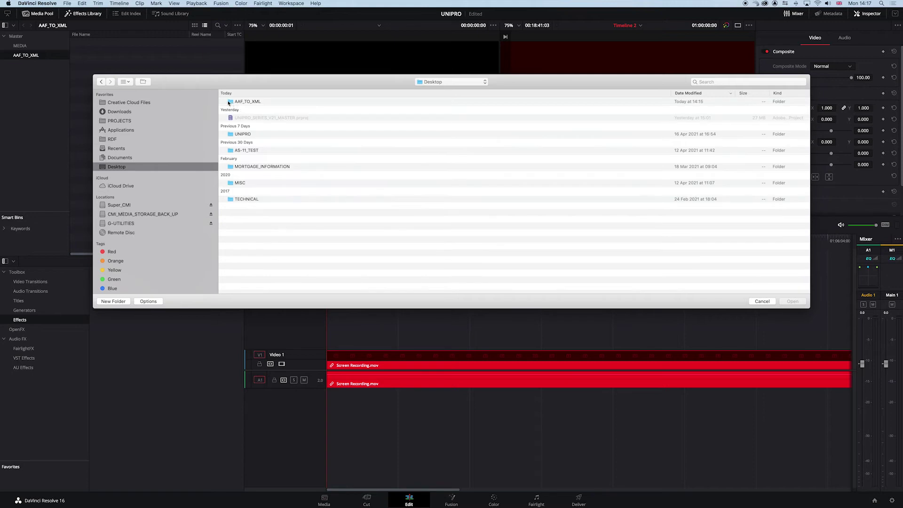
double_click(228, 103)
click(258, 101)
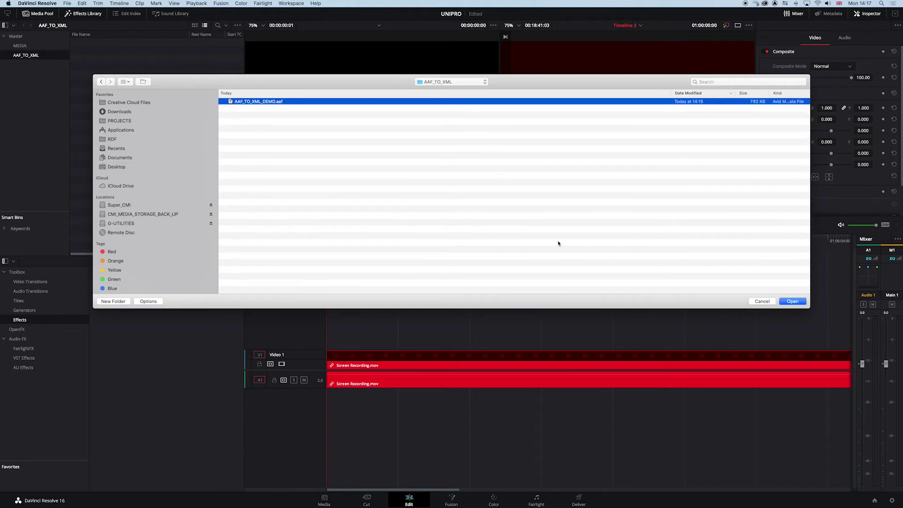
click(801, 303)
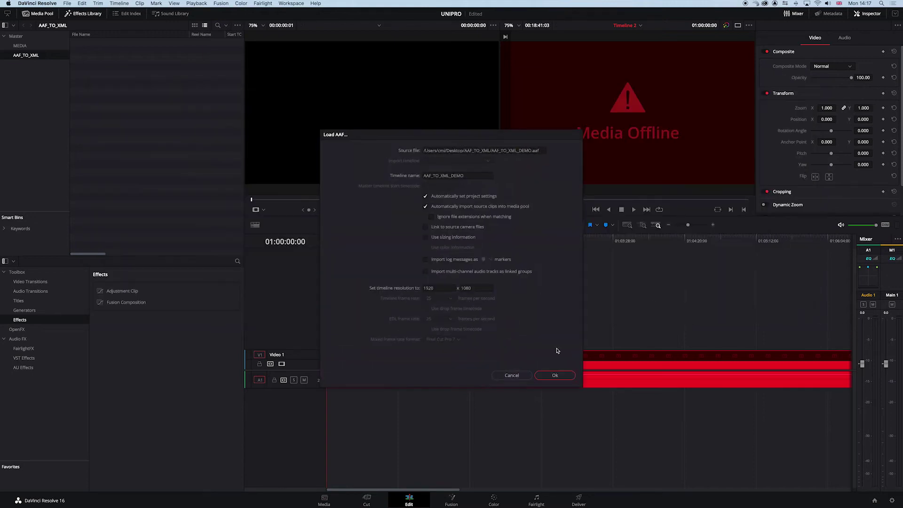
click(554, 375)
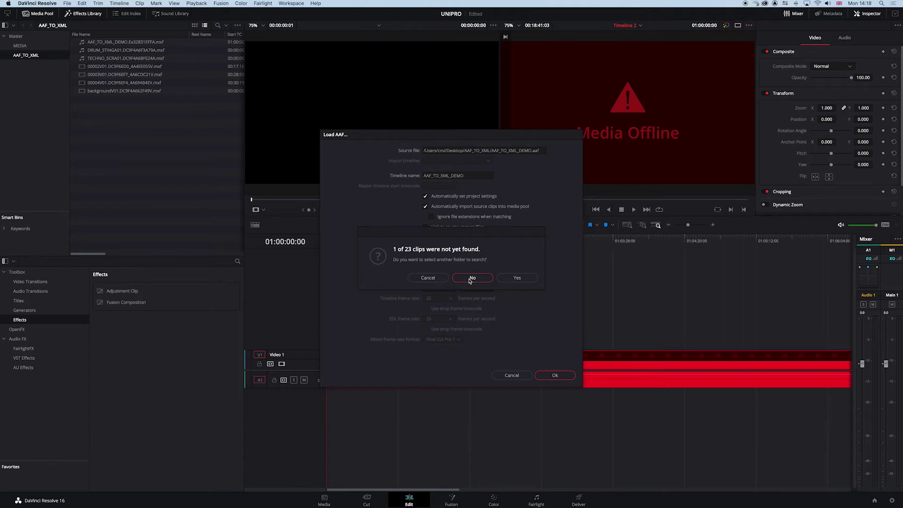
click(469, 279)
click(540, 308)
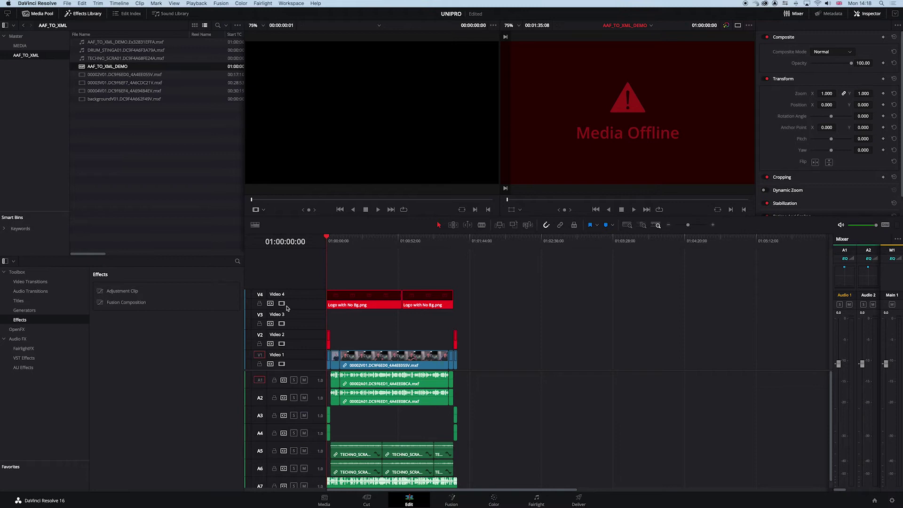
- Disable video tracks V4 and V2, then play the timeline from about 18 seconds
click(282, 304)
click(281, 344)
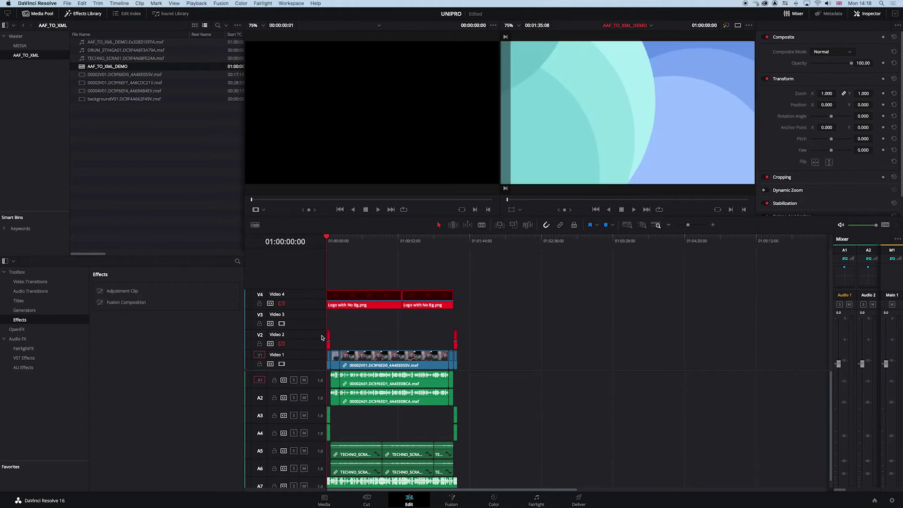
drag(334, 243, 352, 243)
key(space)
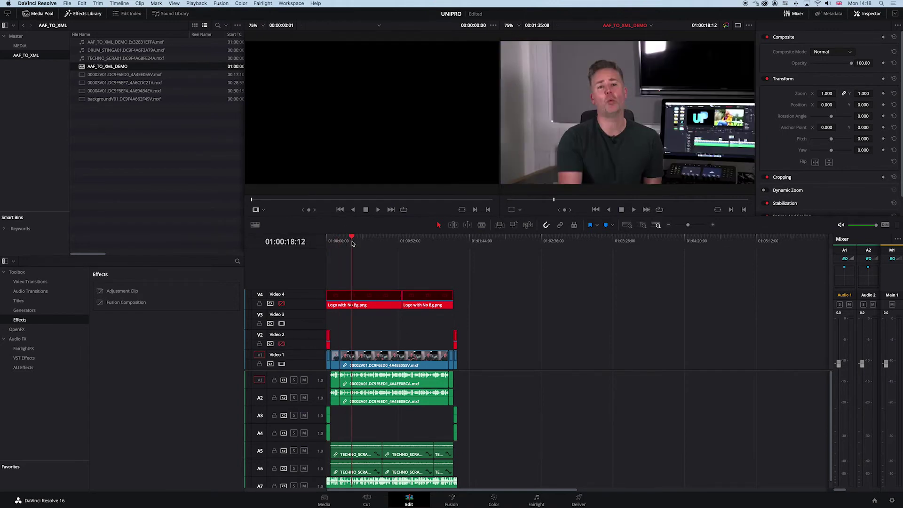
key(space)
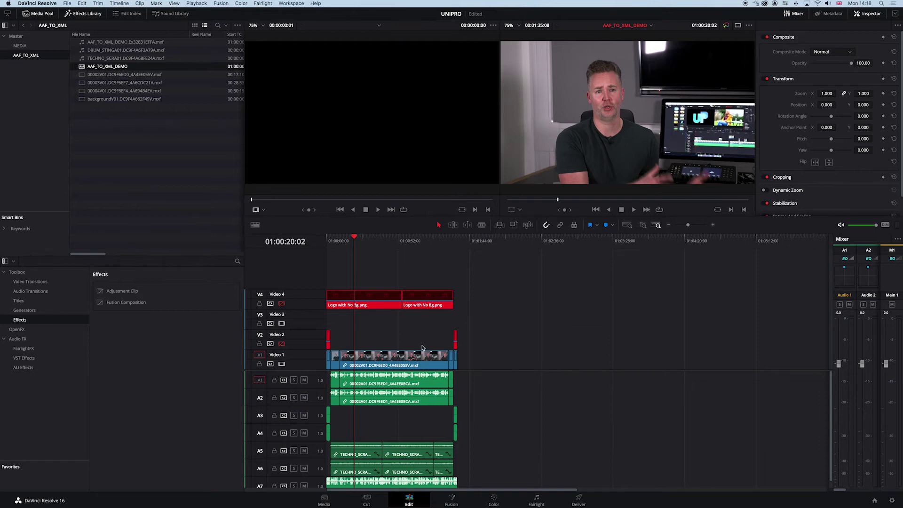
- On the Deliver page, delete both old render jobs and apply the Premiere XML preset
click(579, 499)
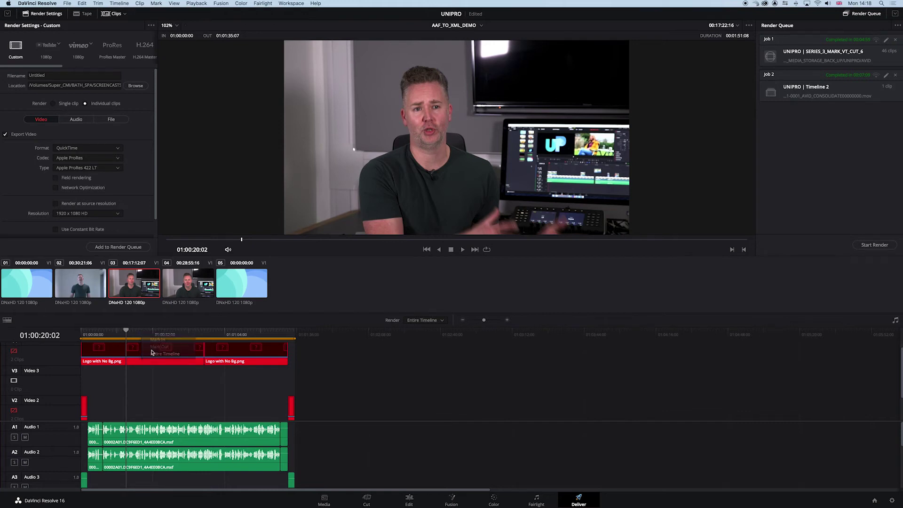
click(895, 75)
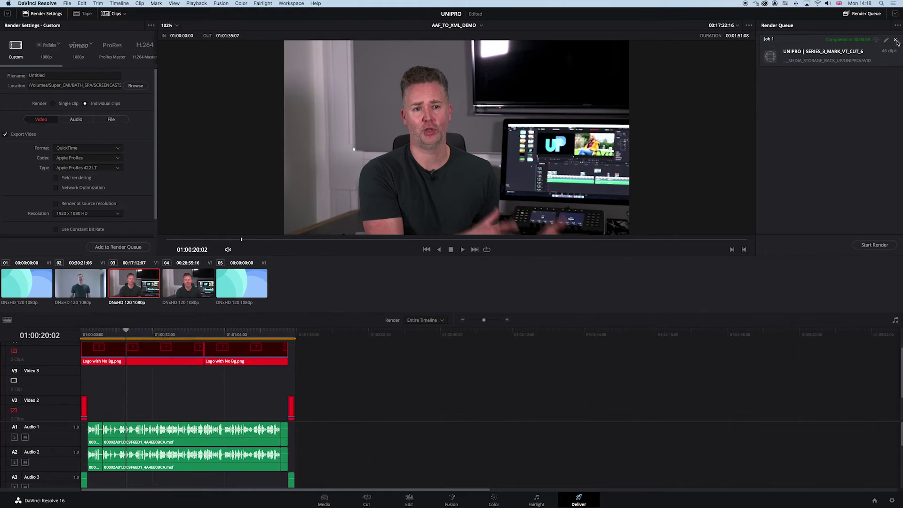
click(896, 39)
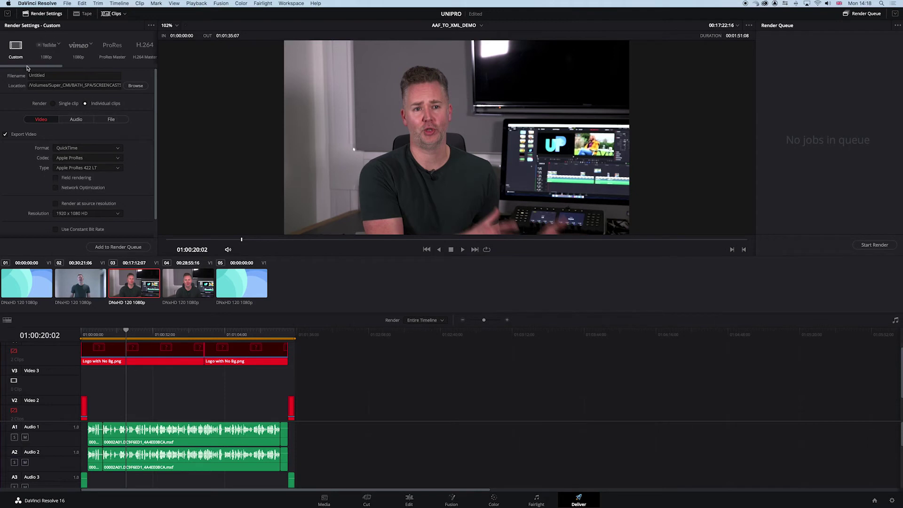
drag(29, 66, 128, 69)
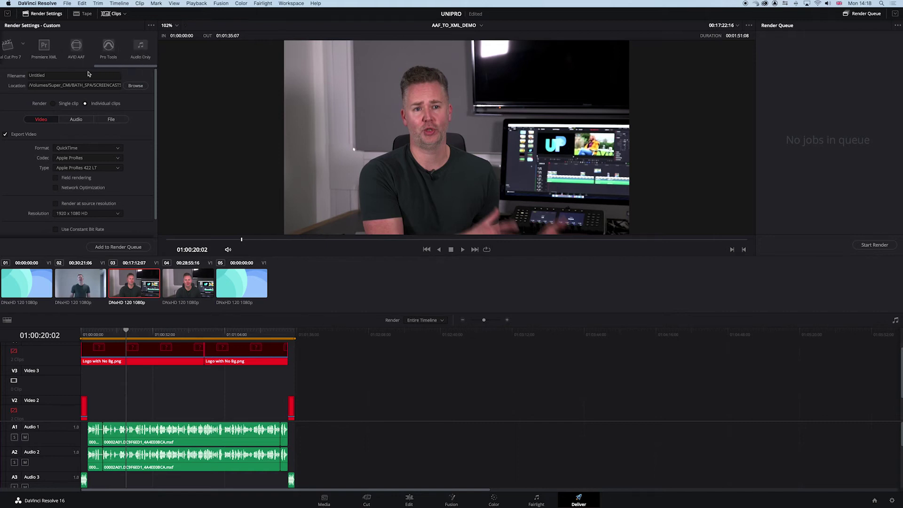
click(45, 45)
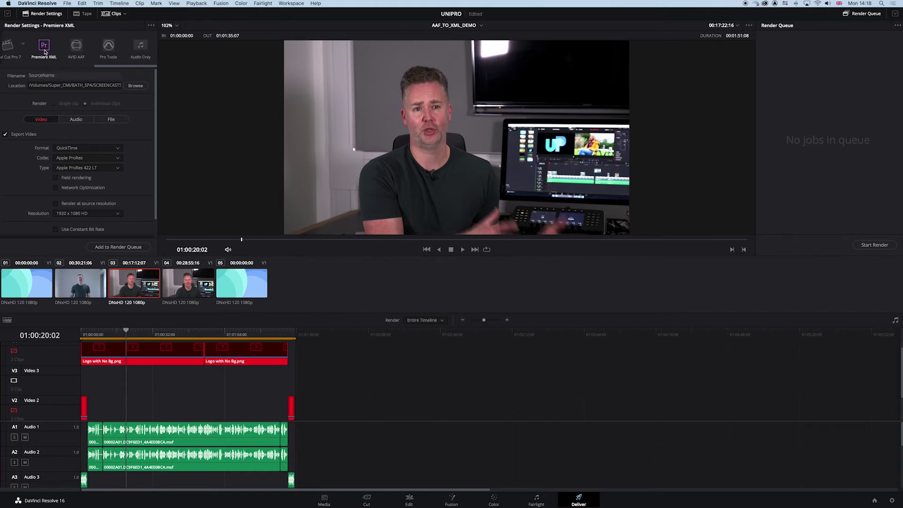
- Create a MEDIA folder inside Desktop/AAF_TO_XML as the render location
click(137, 91)
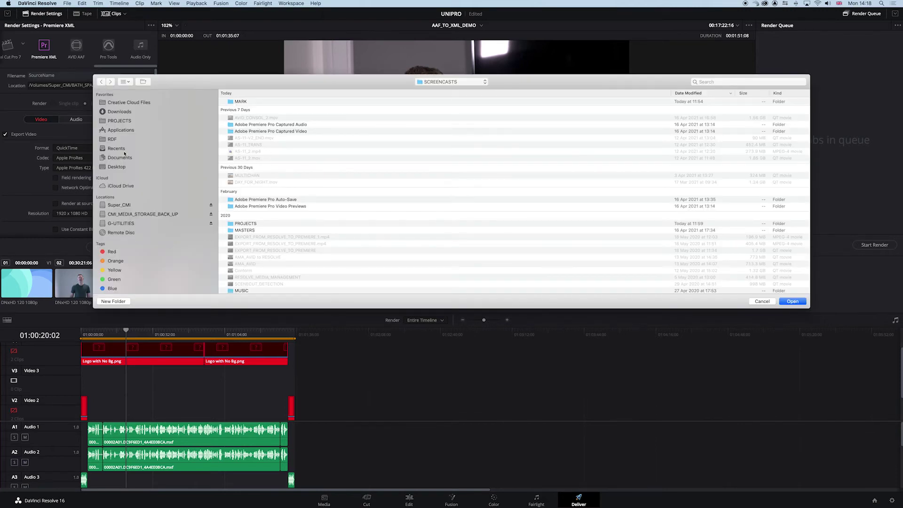
click(120, 167)
double_click(230, 102)
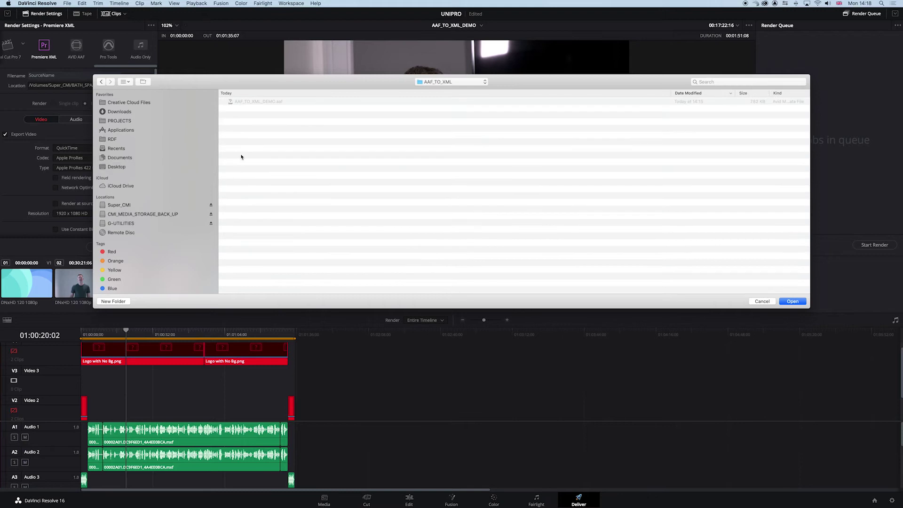
click(113, 301)
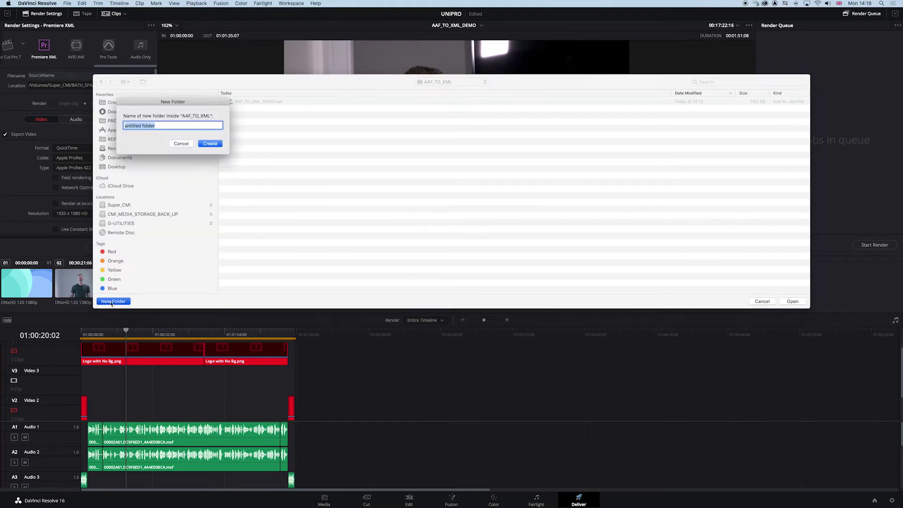
text(MEDIA)
key(Return)
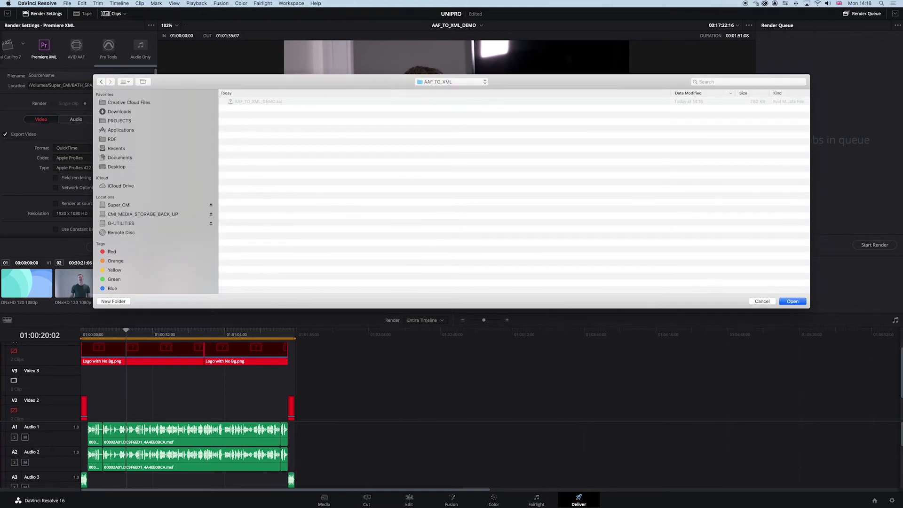
- Confirm the MEDIA folder and set the codec type to Apple ProRes 422
click(804, 301)
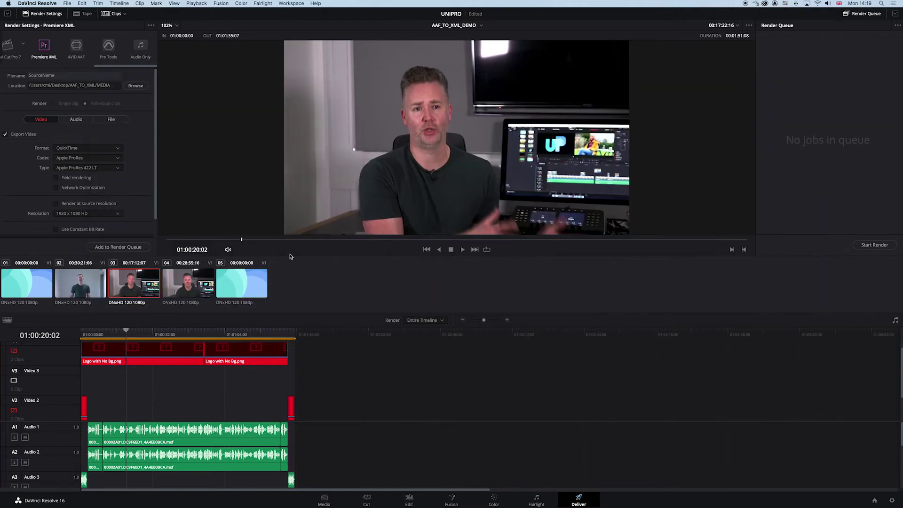
click(111, 168)
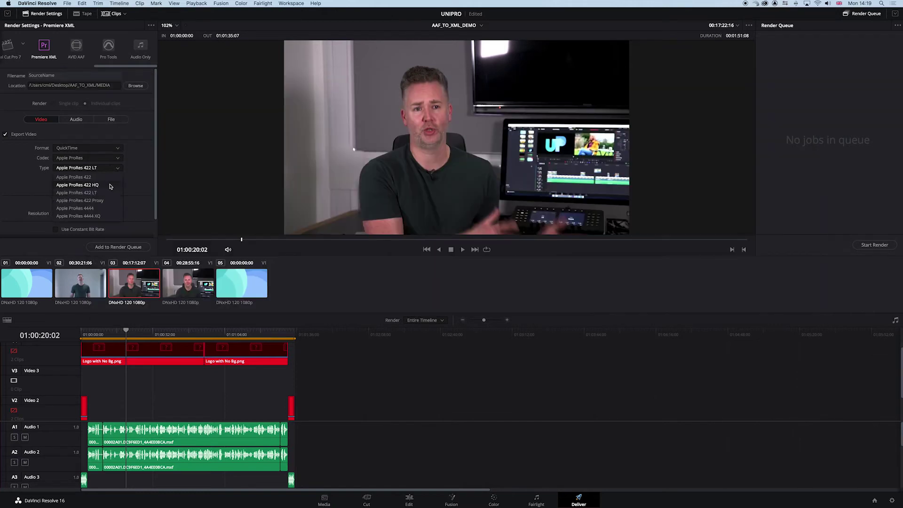
click(111, 179)
- Review advanced, audio and file settings: 1920x1080, Linear PCM audio, 50 frame handles
scroll(147, 161, down, 2)
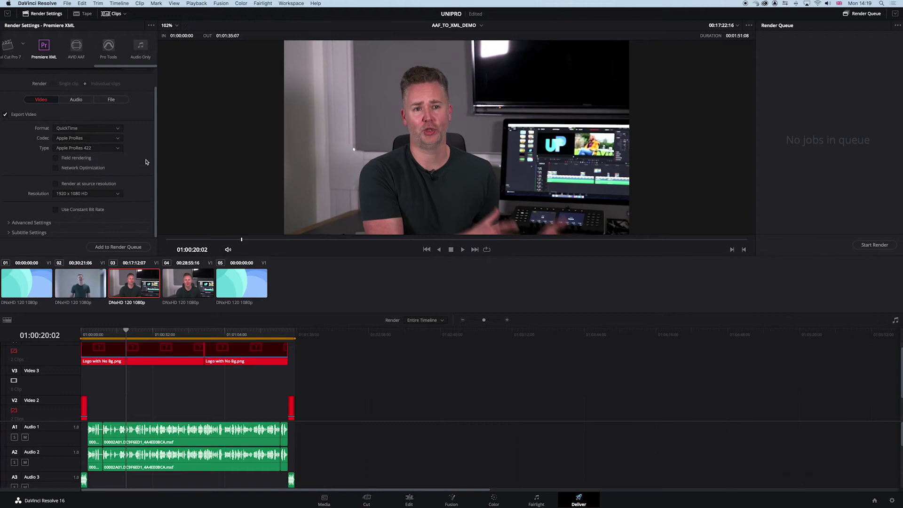
click(47, 221)
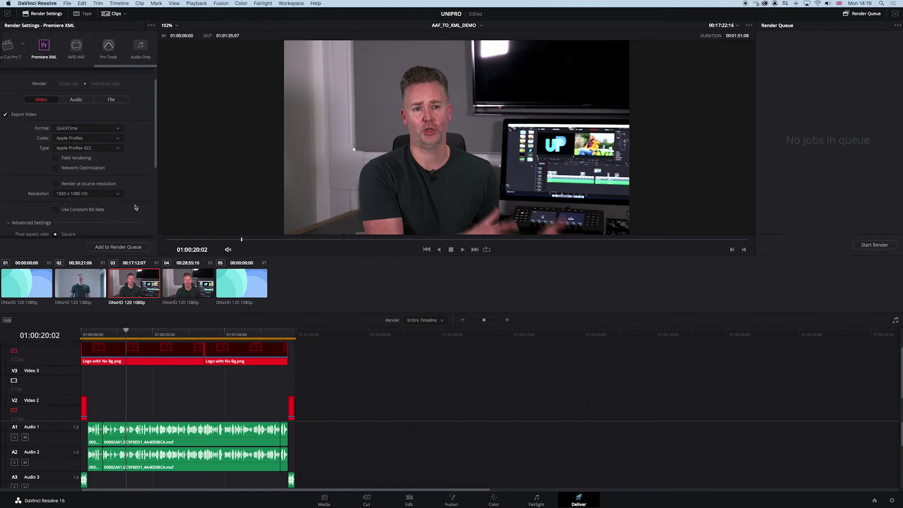
drag(158, 143, 128, 234)
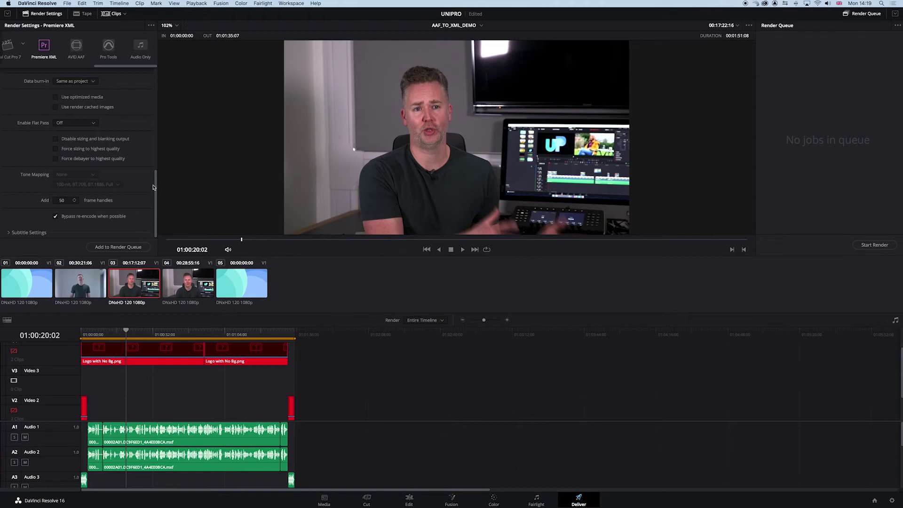
drag(157, 190, 155, 79)
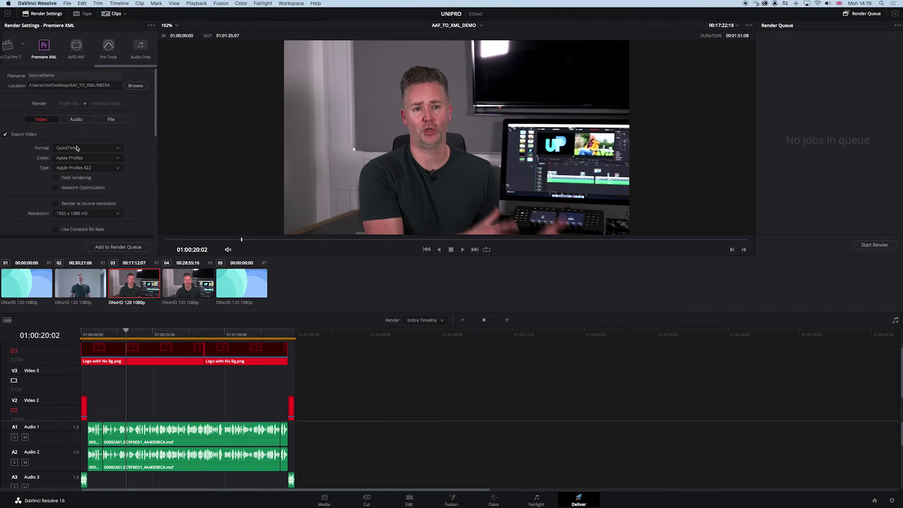
click(76, 119)
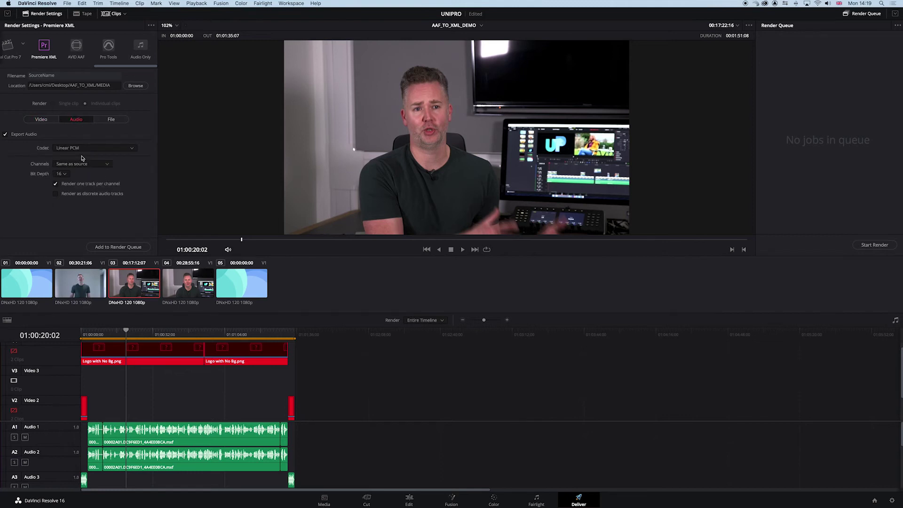
click(111, 119)
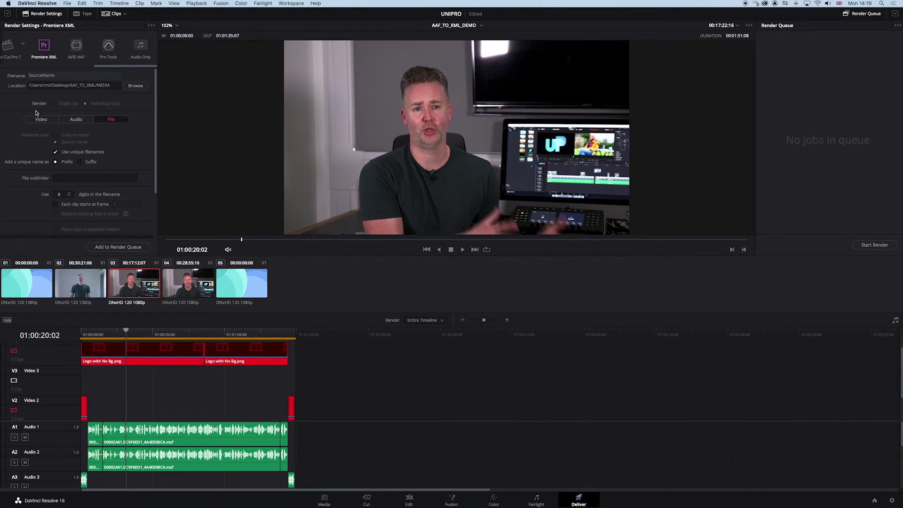
scroll(85, 209, down, 10)
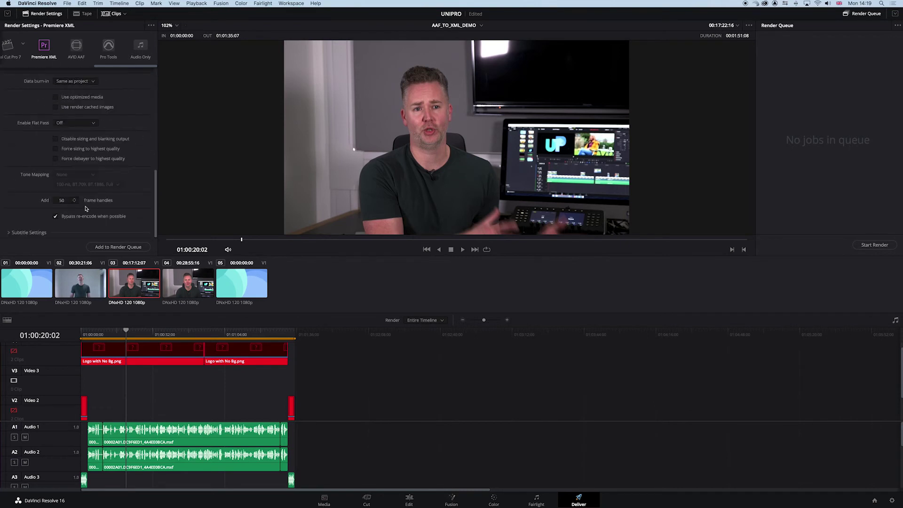
- Queue the Premiere XML job and render the 5-clip AAF_TO_XML_DEMO job to completion
click(115, 248)
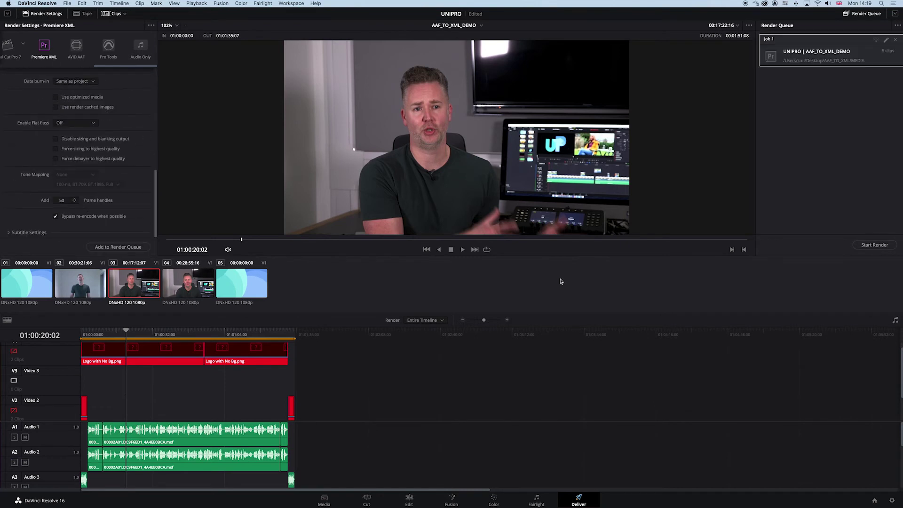
click(875, 245)
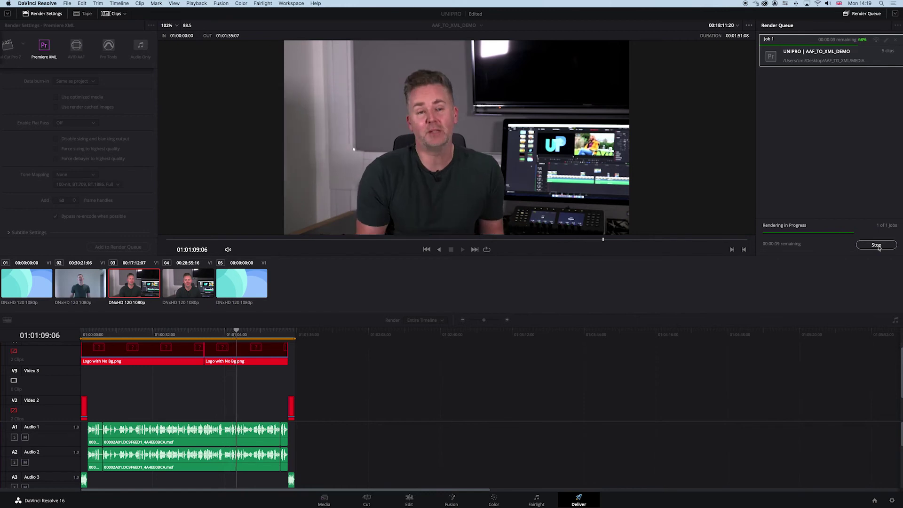
click(877, 245)
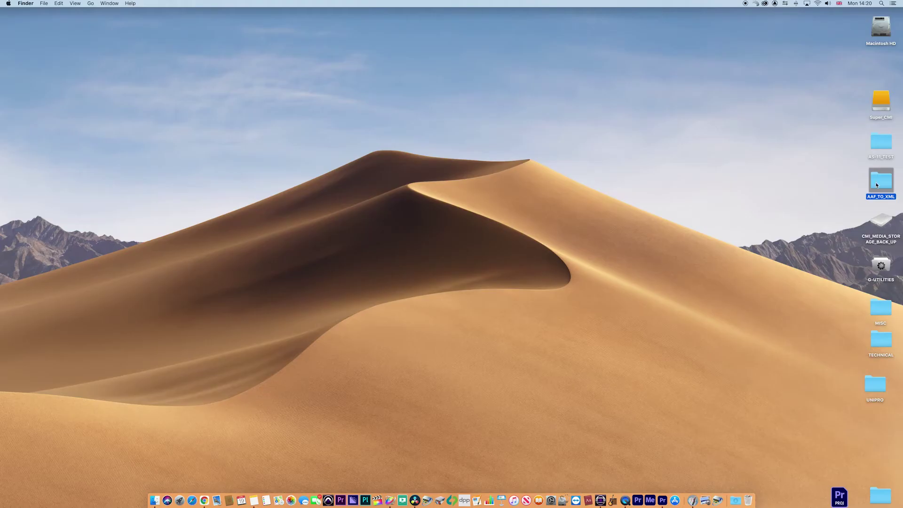
double_click(877, 185)
click(422, 129)
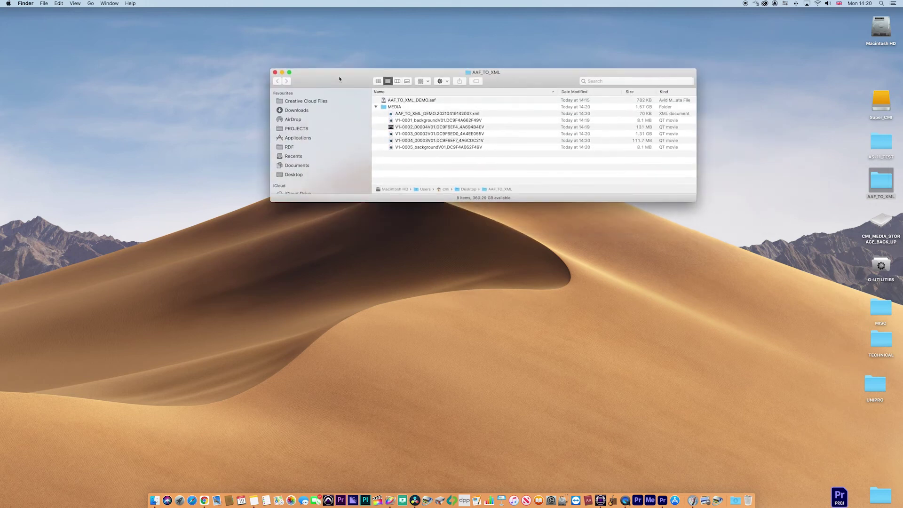
drag(671, 185, 712, 314)
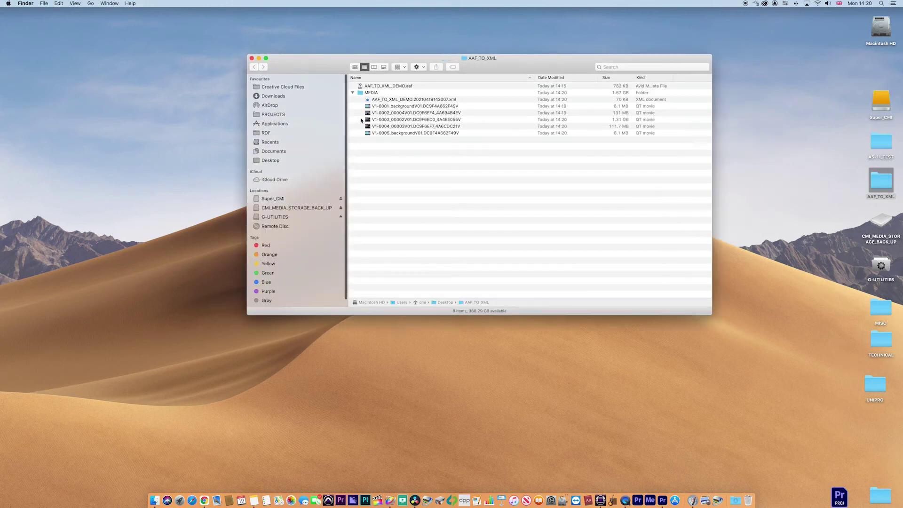
click(370, 94)
click(380, 100)
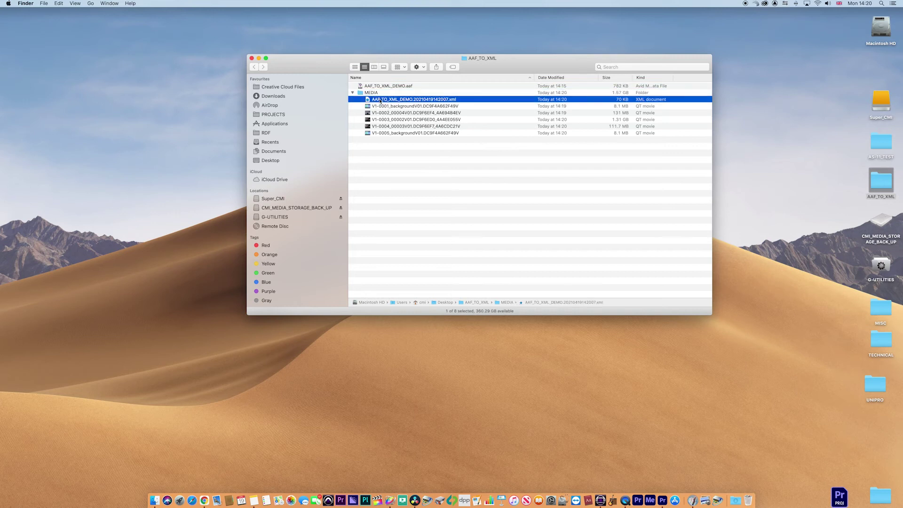
click(253, 58)
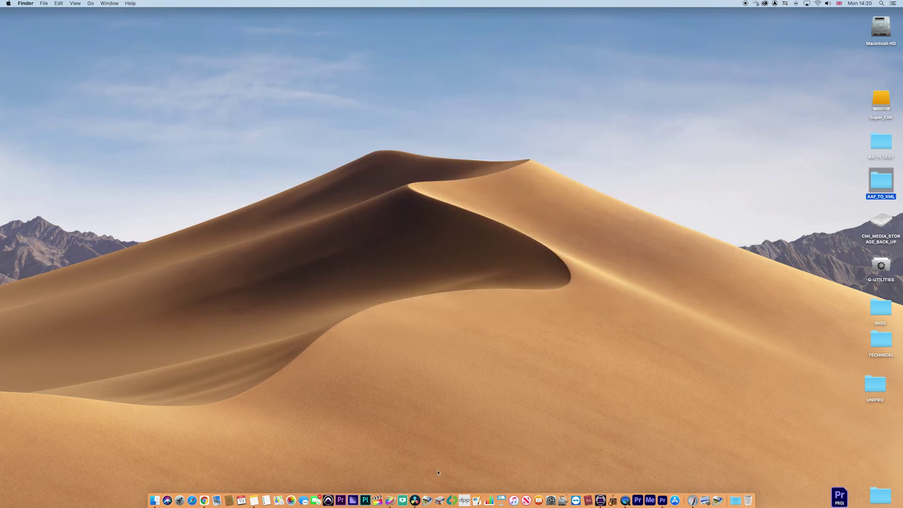
- In Premiere Pro, create a new bin named XML_IMPORT in the Project panel and open it
click(663, 500)
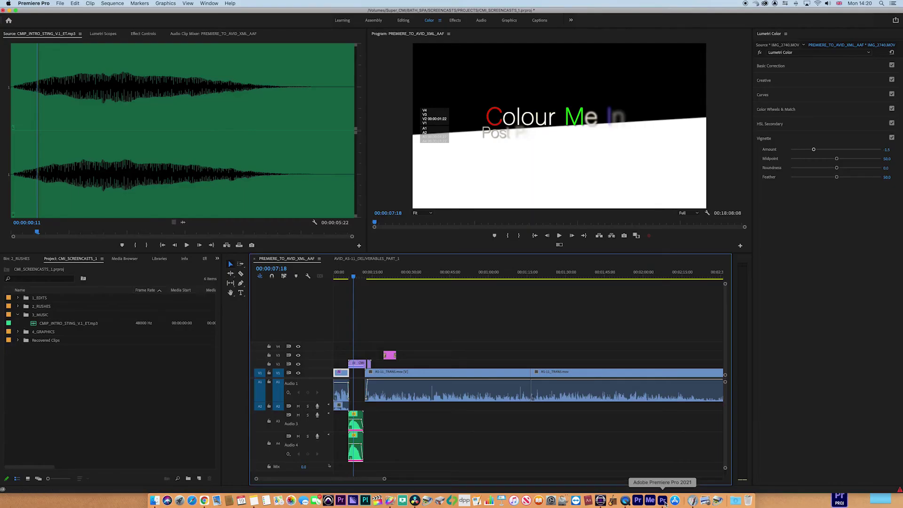
right_click(33, 381)
click(50, 374)
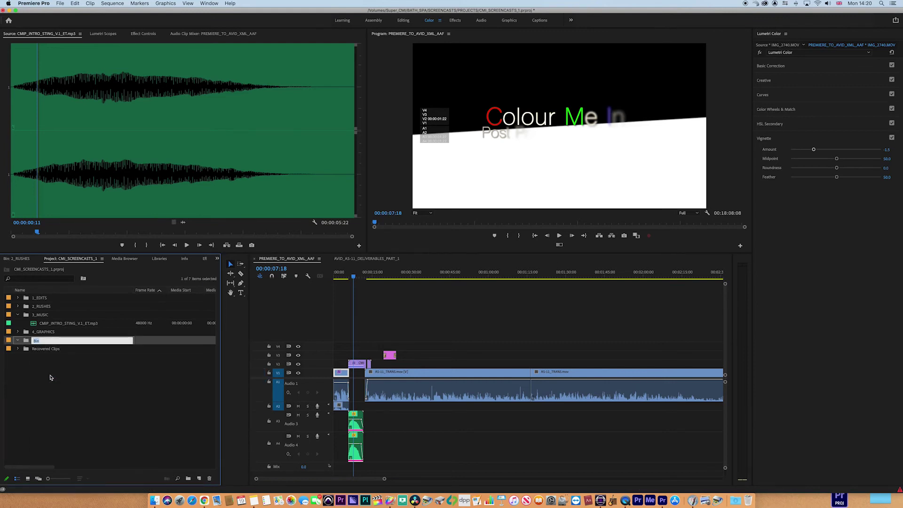
text(XML_IMPORT)
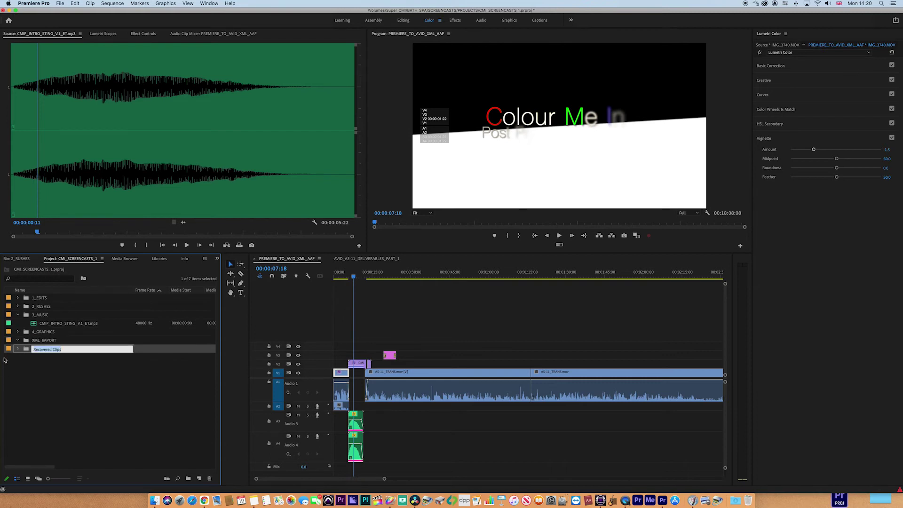
key(Return)
double_click(28, 345)
- Import the rendered Resolve XML file from the MEDIA folder into the XML_IMPORT bin
right_click(29, 343)
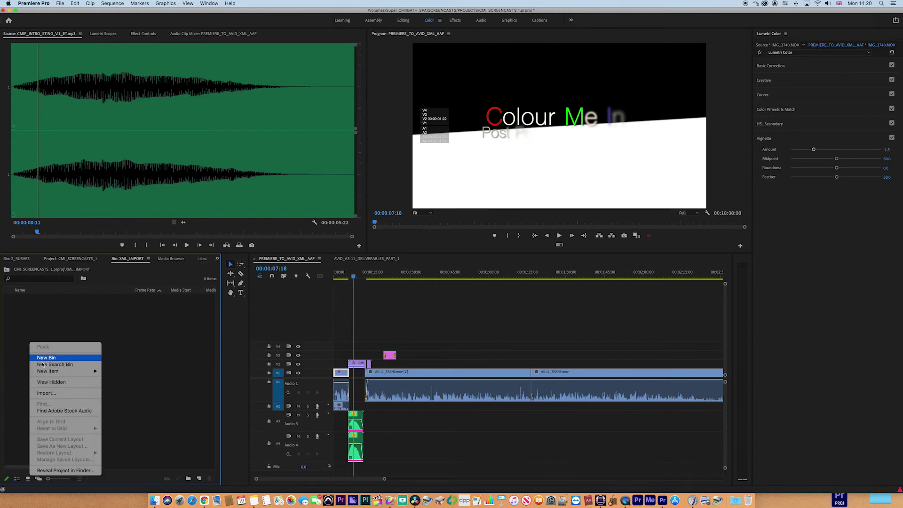
click(60, 394)
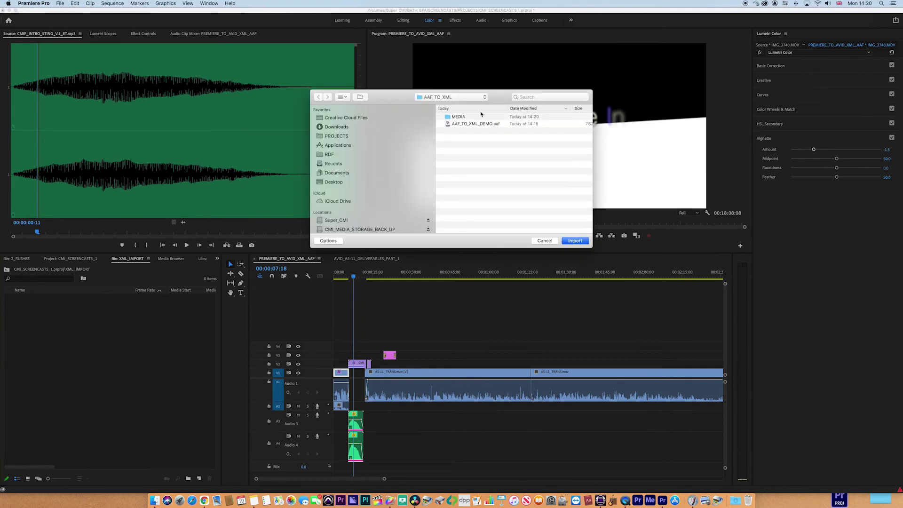
double_click(447, 117)
click(448, 117)
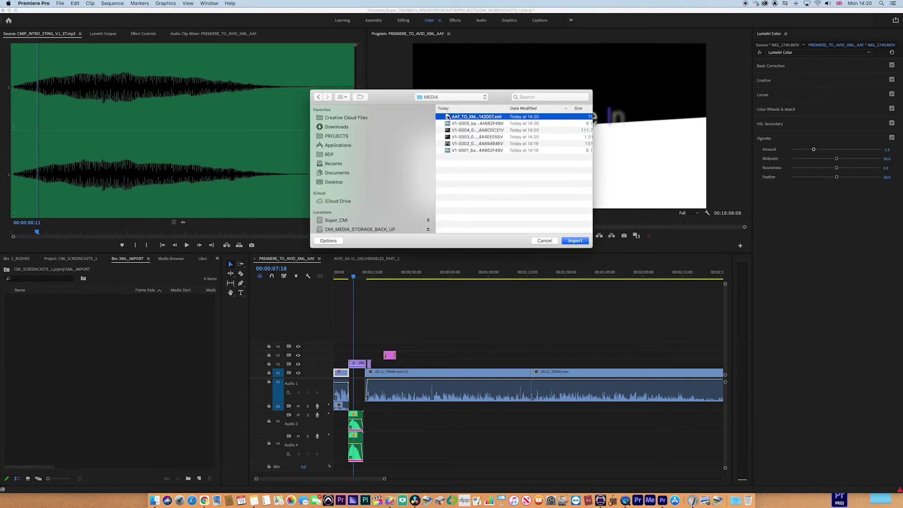
click(575, 242)
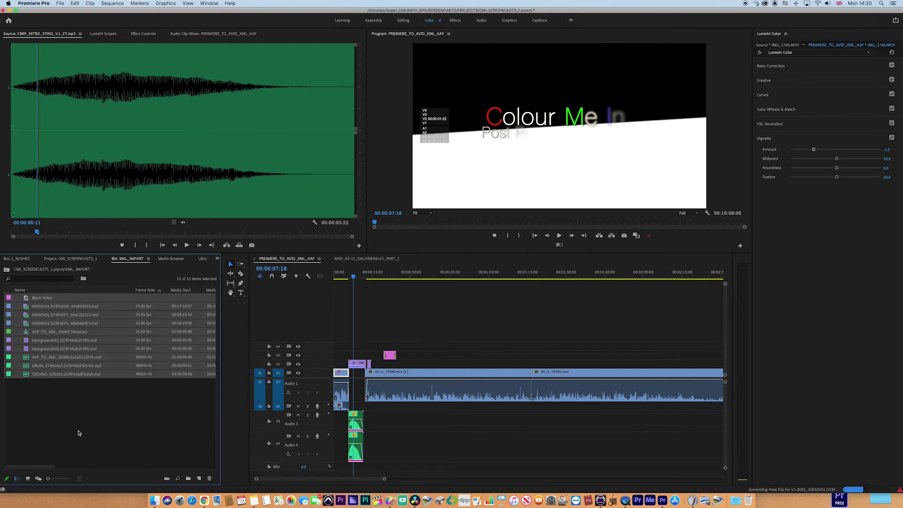
- Open the AAF_TO_XML_DEMO (Resolve) sequence and preview the V2 track at the talking-head shot
double_click(26, 332)
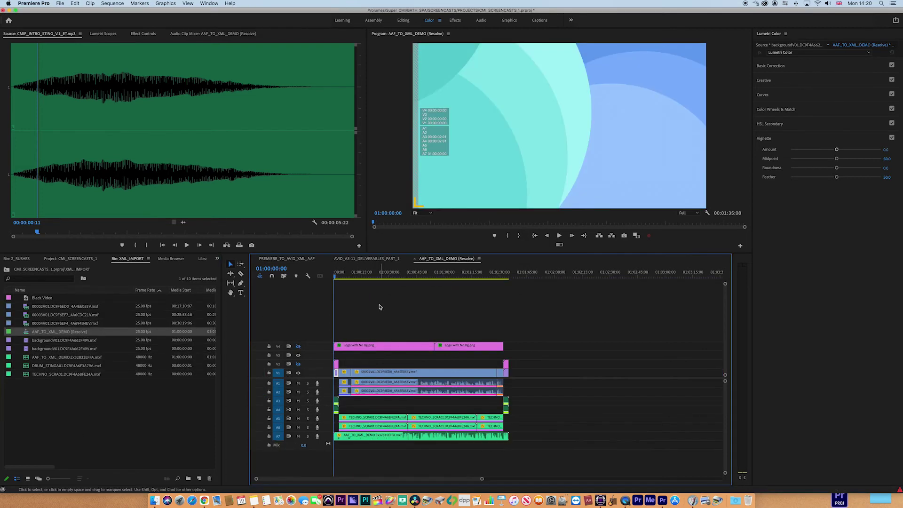
click(360, 276)
drag(360, 277, 360, 277)
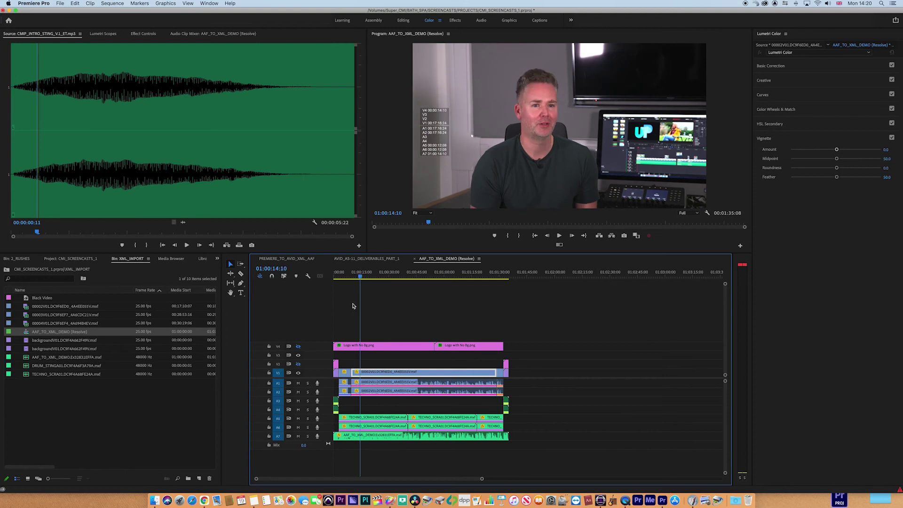
click(299, 365)
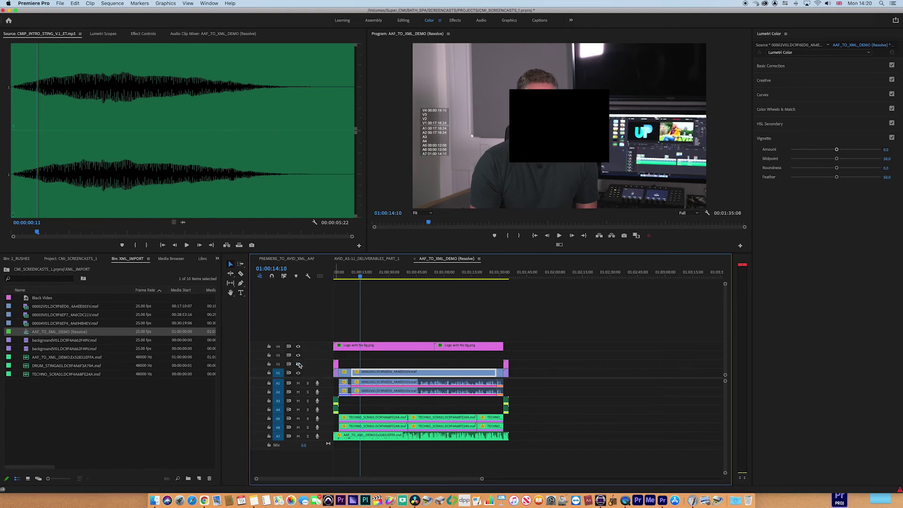
click(299, 365)
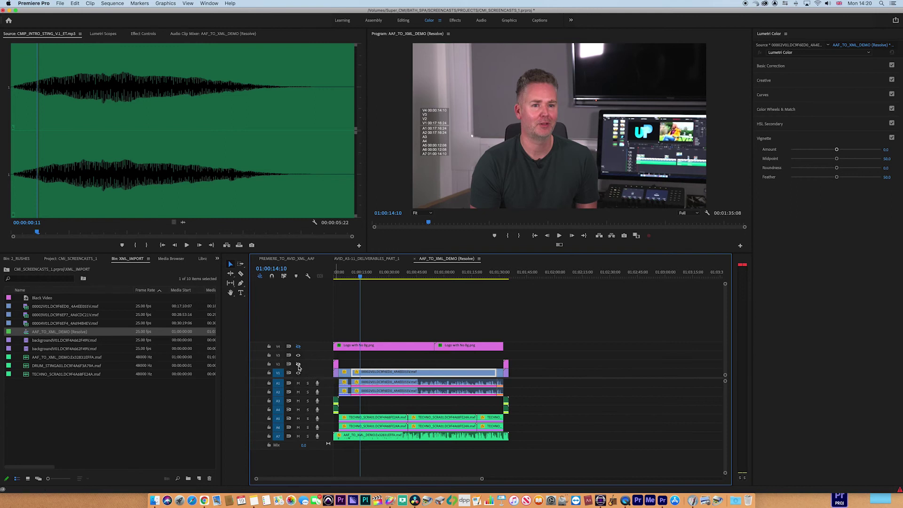
- Delete both Logo with No Bg.png clips on V4, then review the sequence around 01:00:26:03
drag(353, 324, 455, 350)
key(Delete)
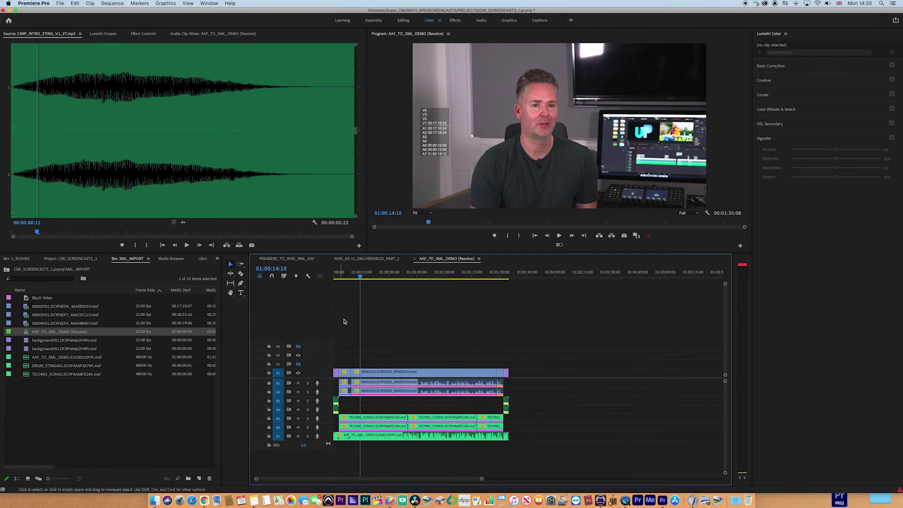
drag(335, 275, 341, 276)
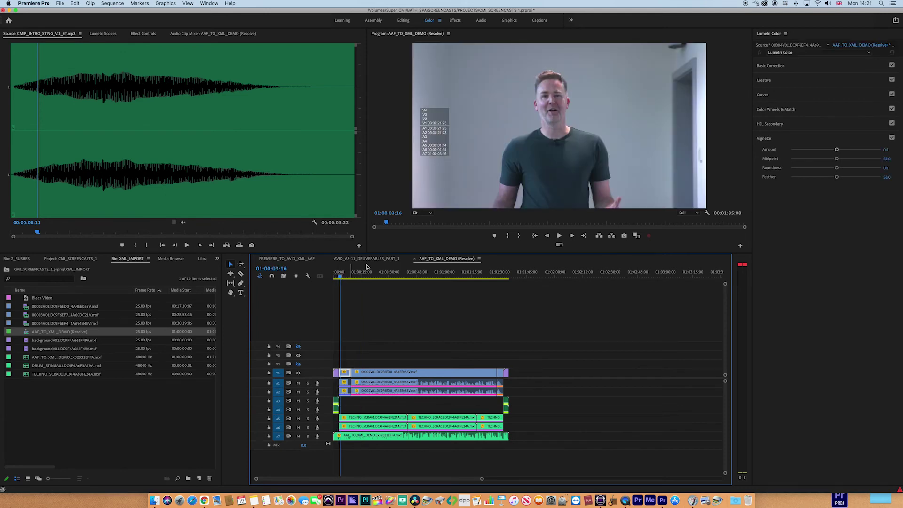
click(382, 272)
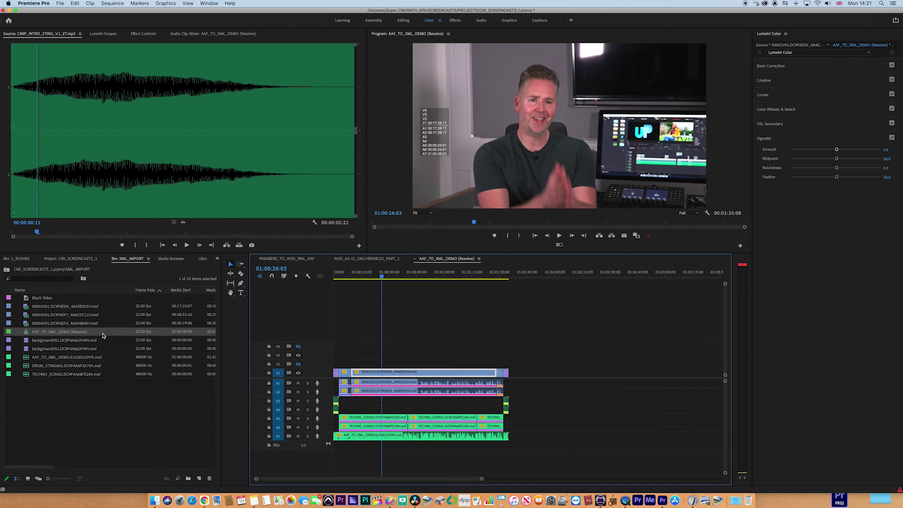
scroll(108, 316, right, 3)
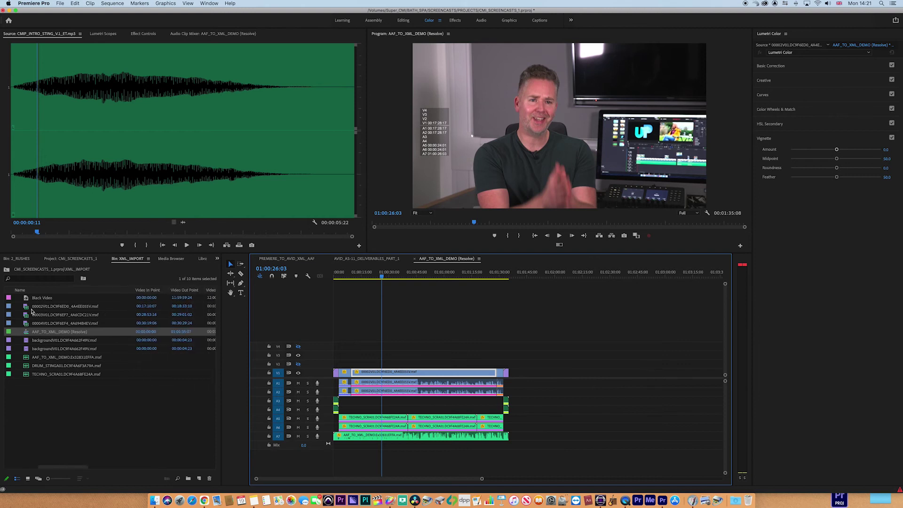
click(31, 309)
right_click(28, 308)
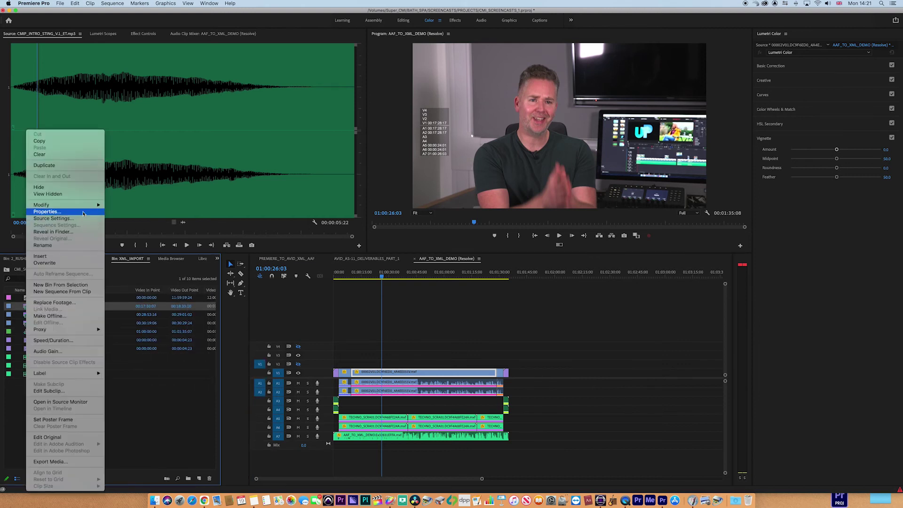
click(83, 213)
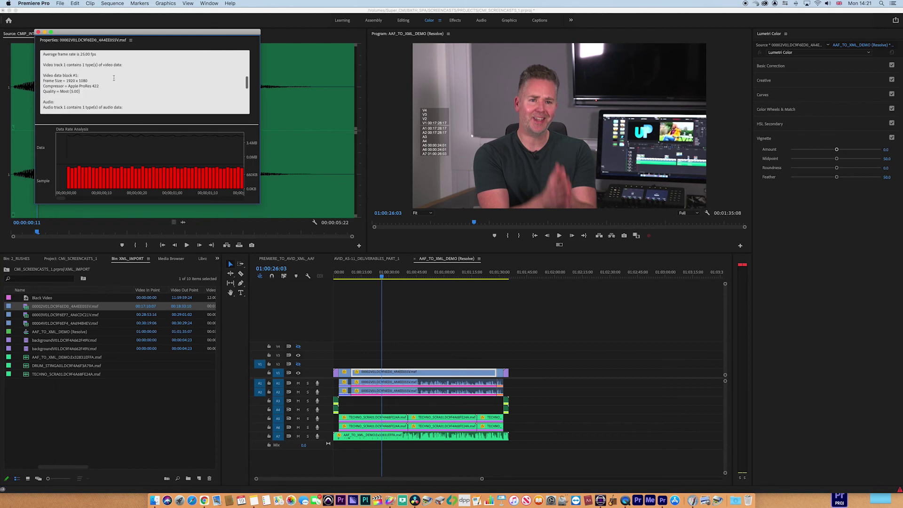
scroll(114, 79, down, 3)
drag(68, 69, 112, 70)
click(38, 32)
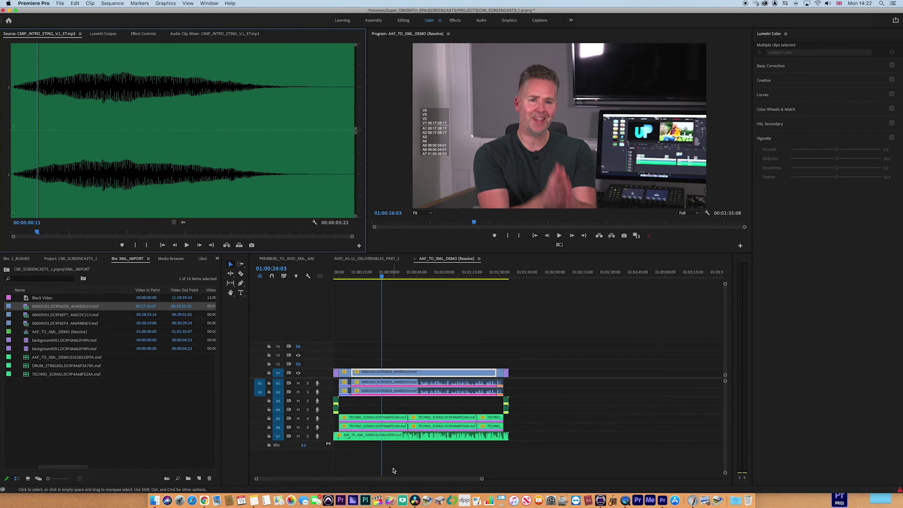
- Back in Resolve's Deliver page, move the playhead to 01:00:31:24 and pick the AVID AAF render preset
click(415, 500)
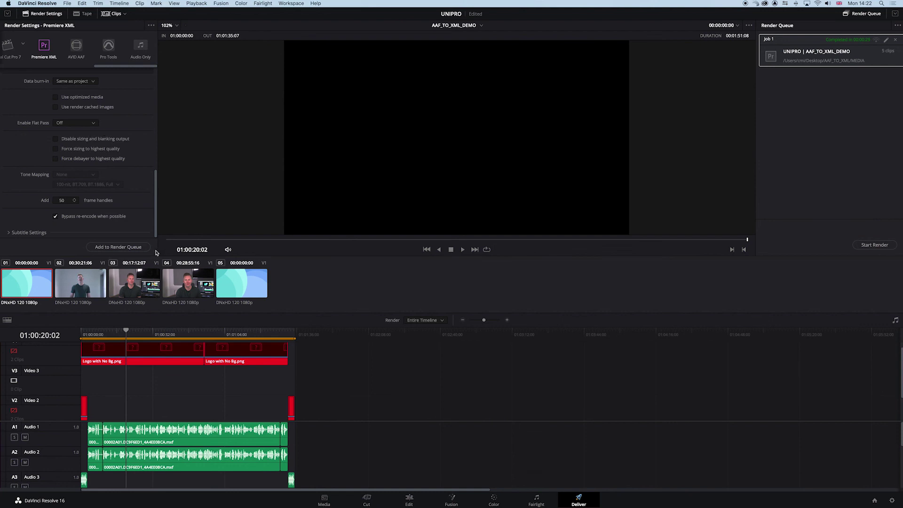
click(153, 335)
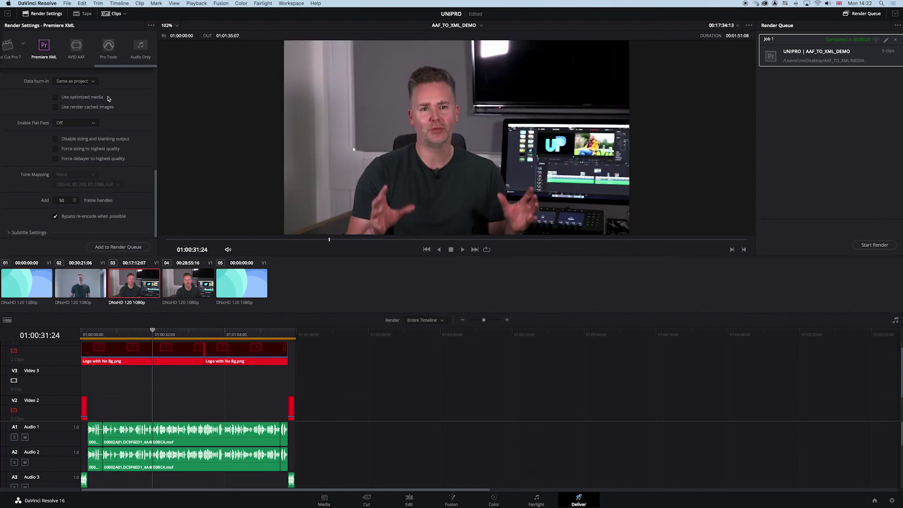
mouse_move(100, 66)
mouse_down()
mouse_move(32, 70)
mouse_move(115, 74)
mouse_up()
click(80, 48)
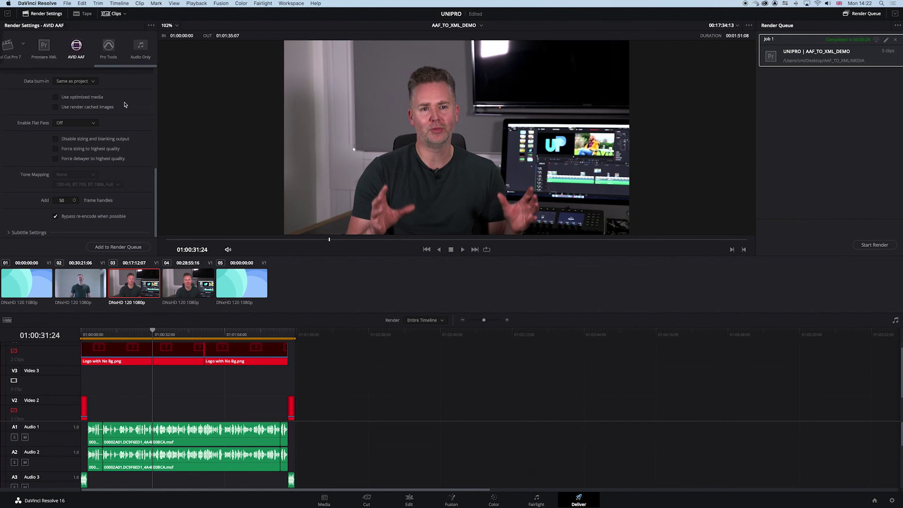
scroll(126, 104, up, 4)
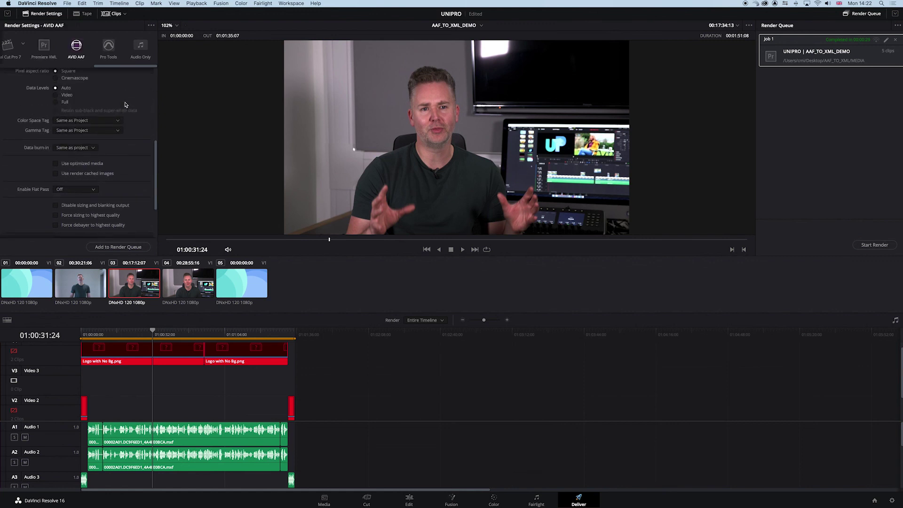